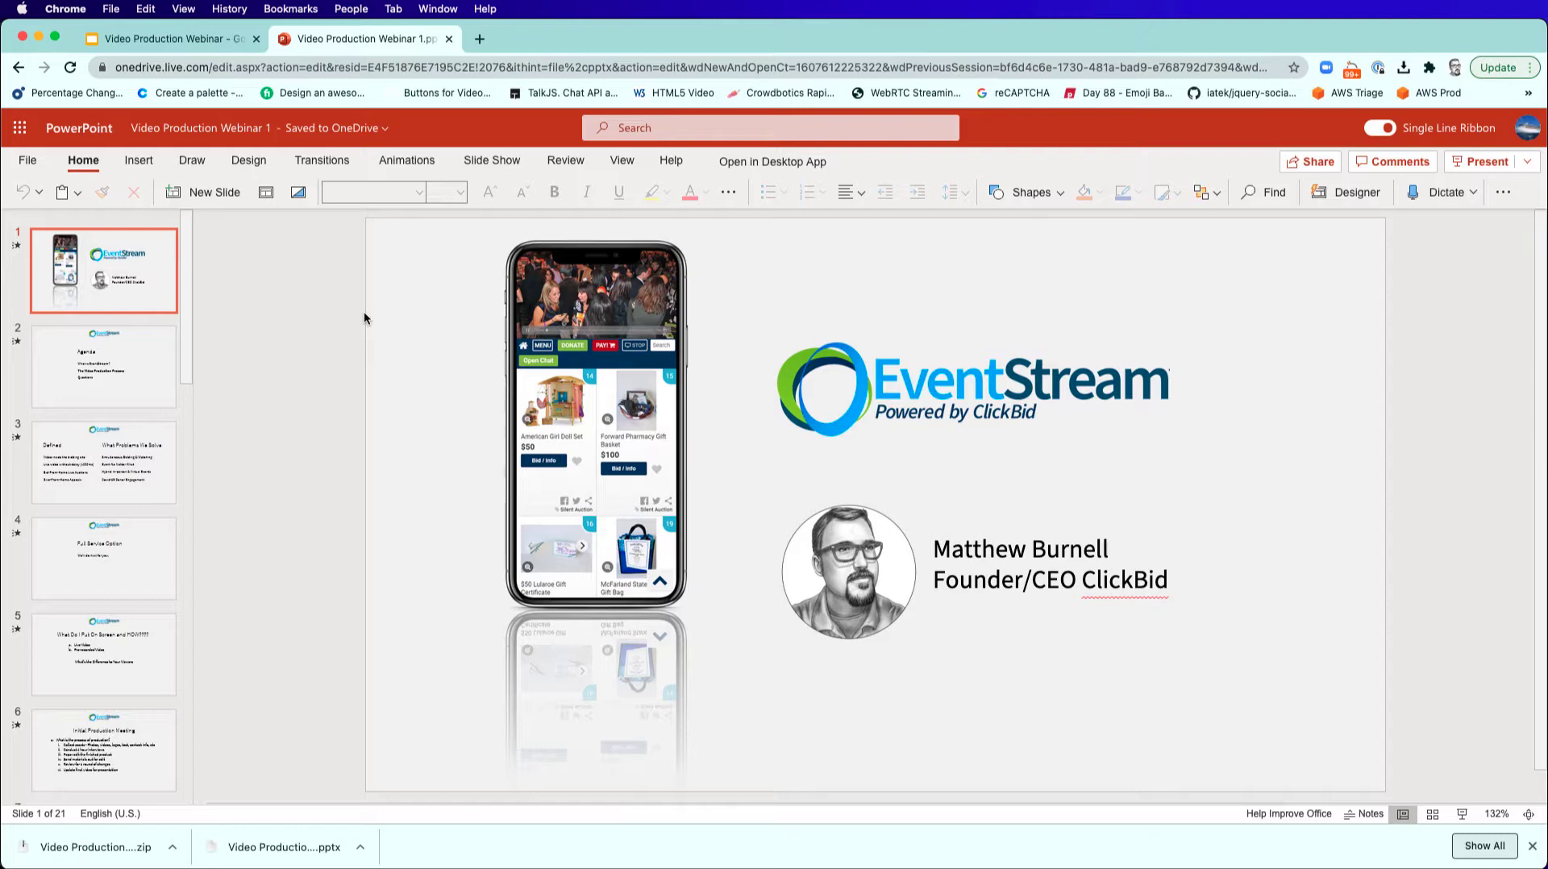
Switch to the Google Slides presentation Video Production Webinar and download it as a Microsoft PowerPoint (.pptx) file.
key("ctrl+shift+Tab")
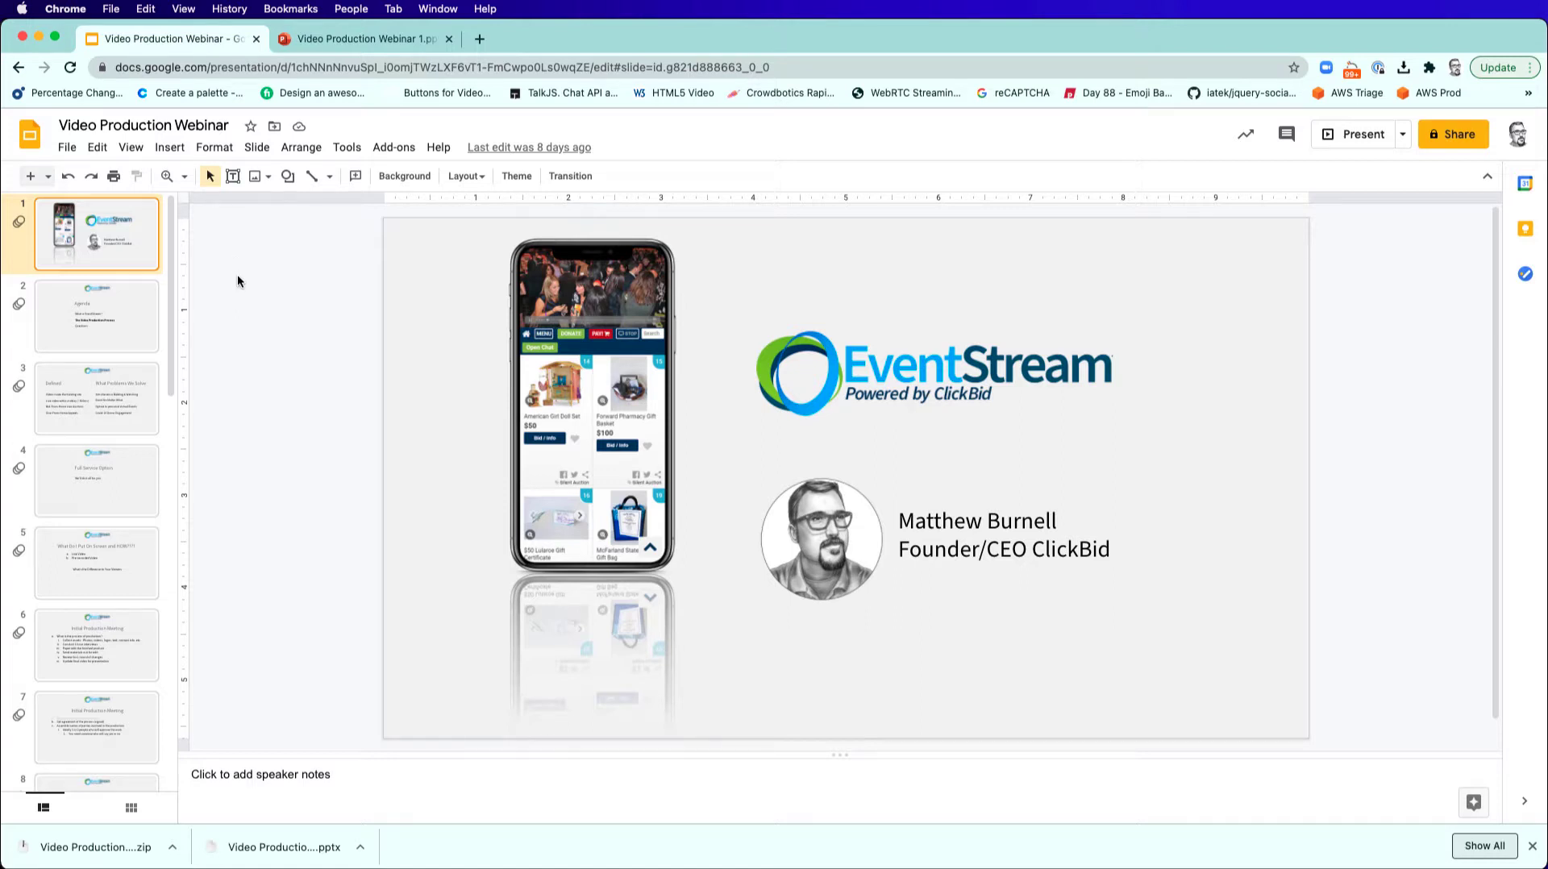
left_click(67, 147)
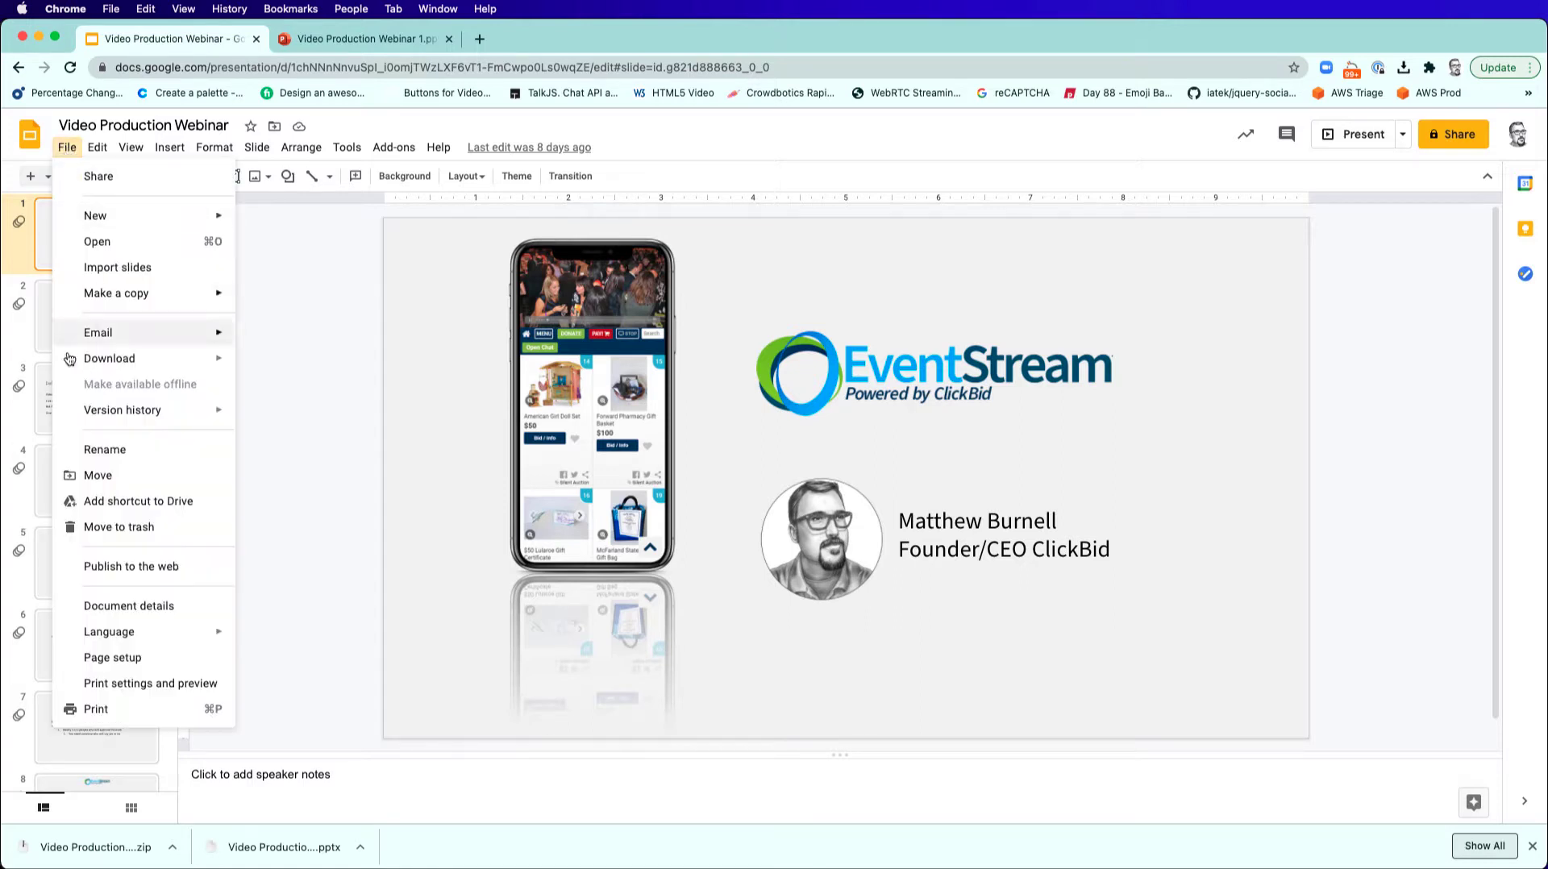
mouse_move(71, 359)
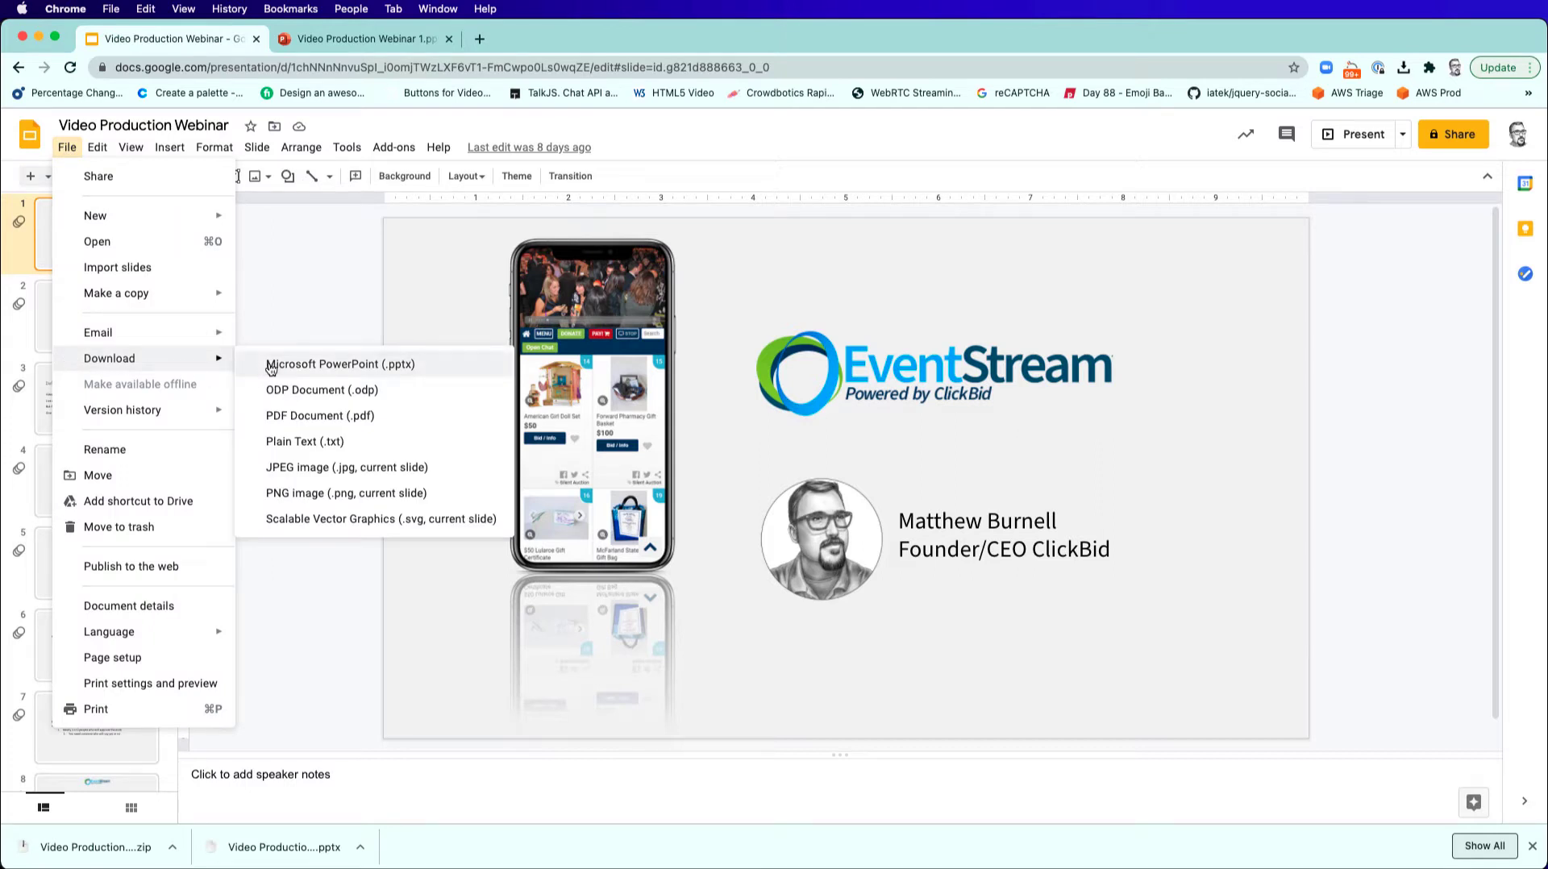
left_click(302, 370)
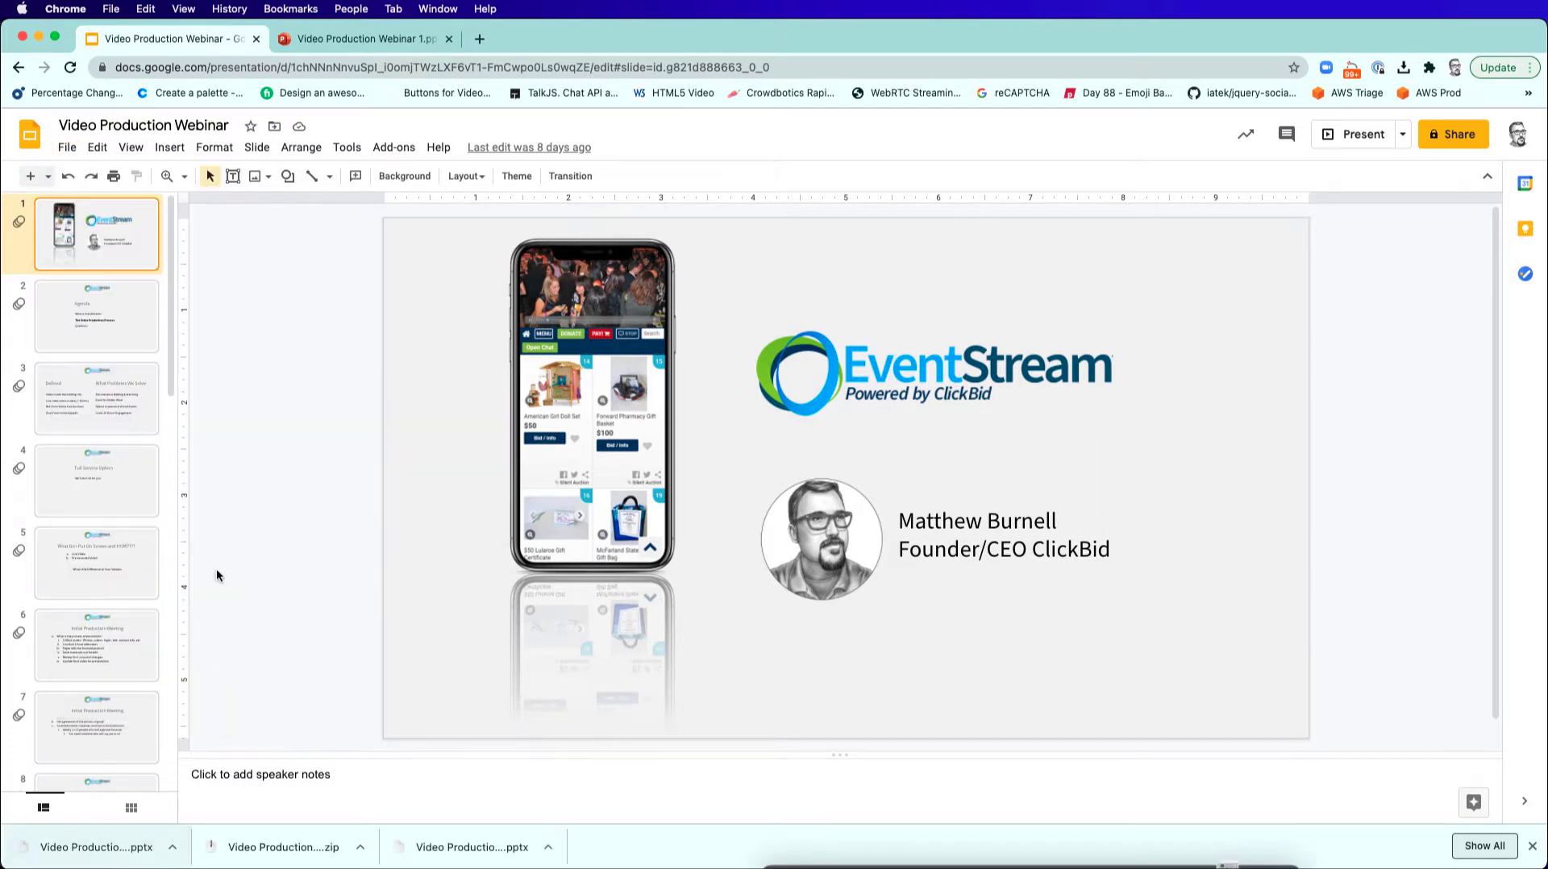
Switch to PowerPoint online and upload and open Video Production Webinar.pptx from the Downloads folder.
left_click(321, 41)
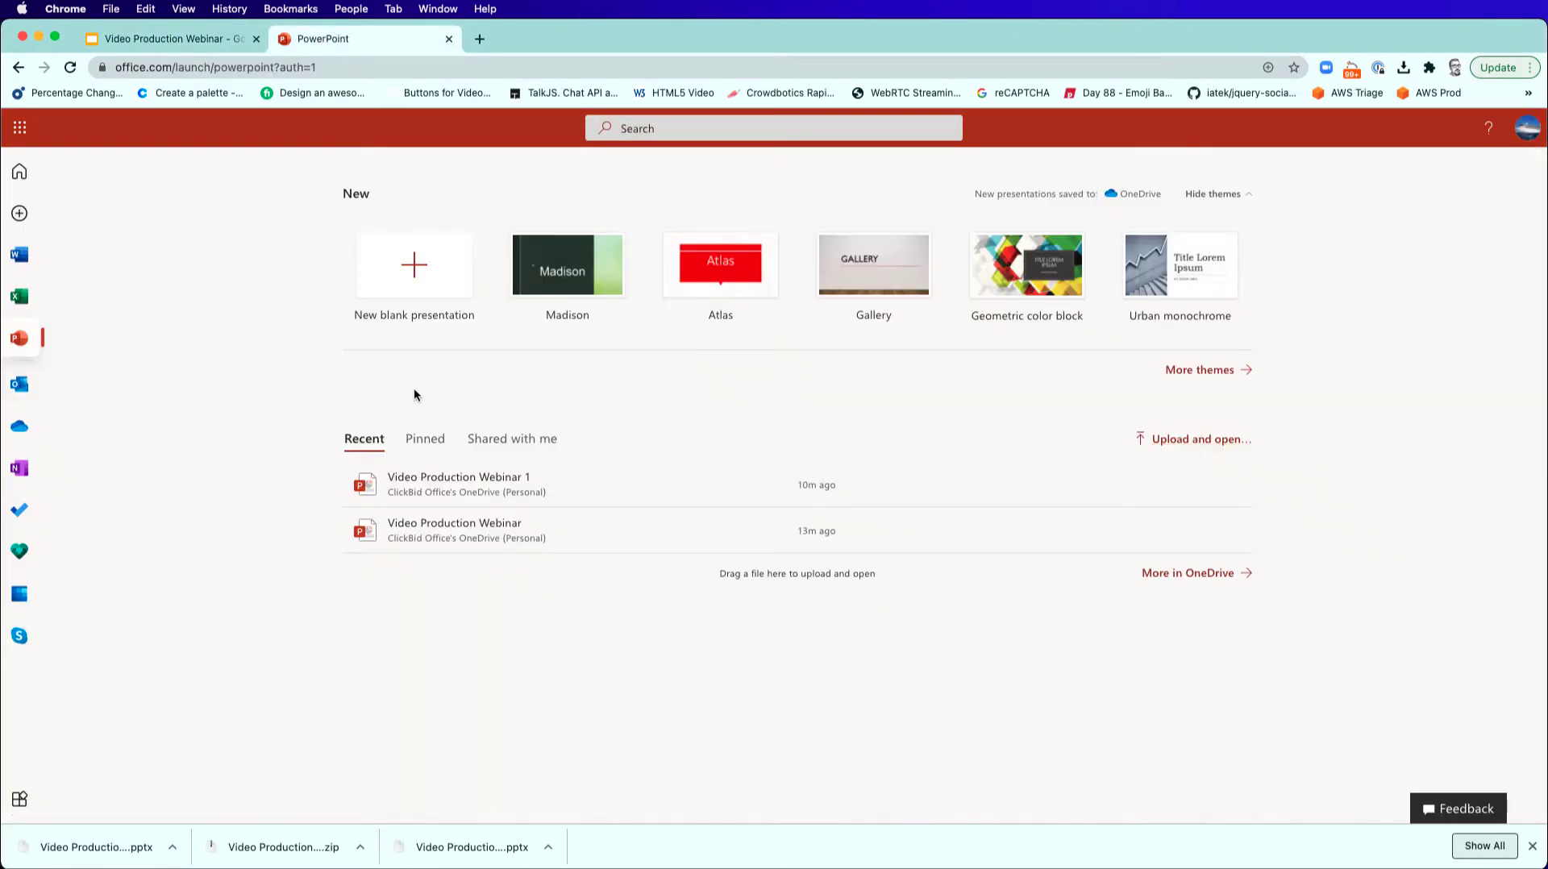
left_click(1191, 441)
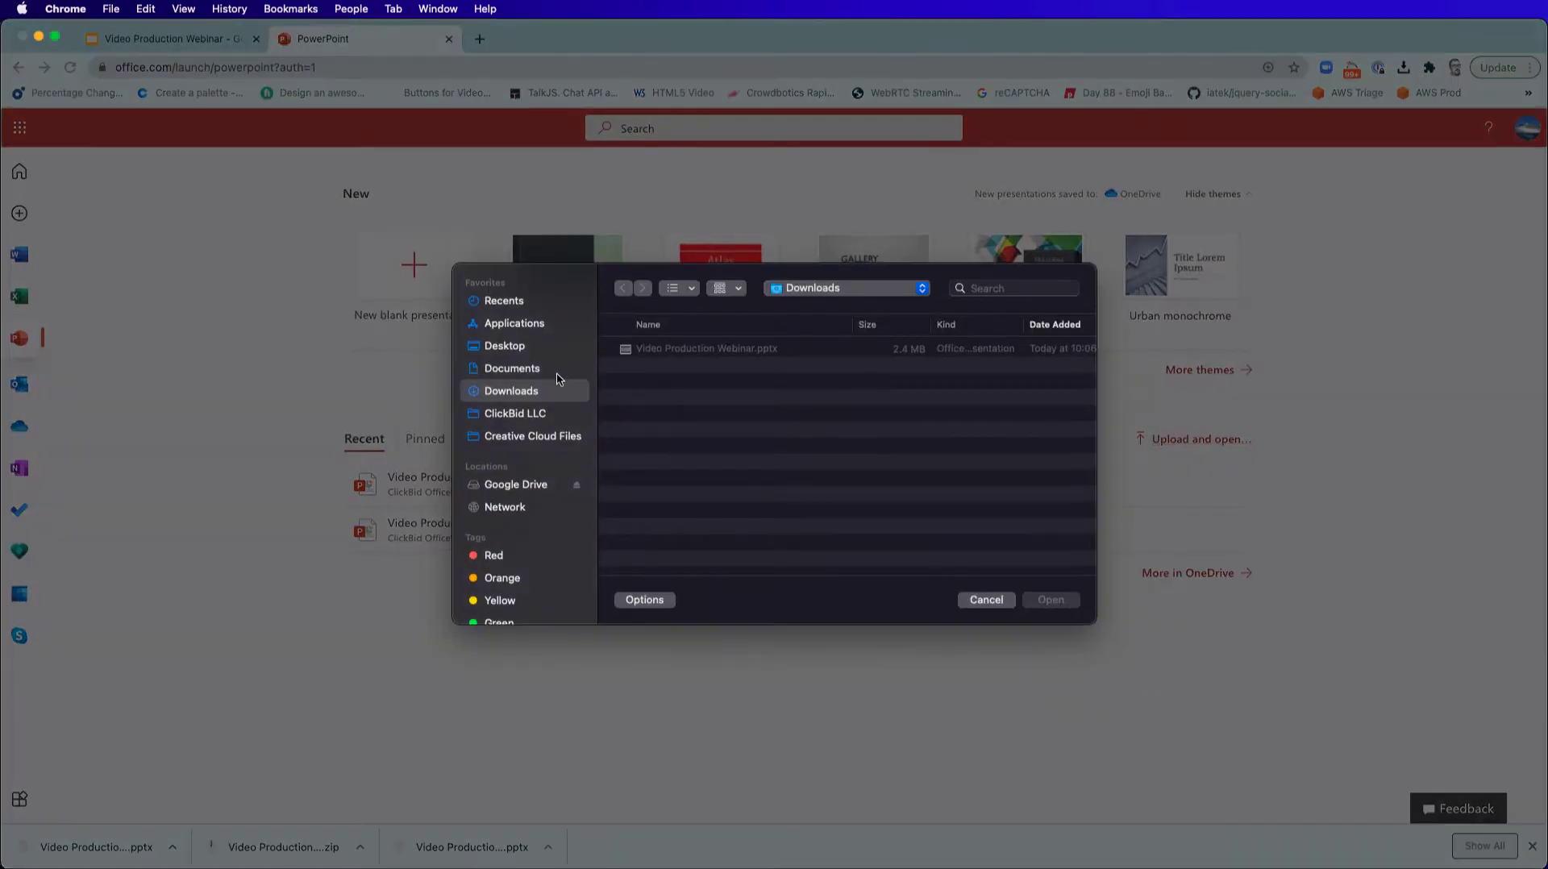
left_click(681, 351)
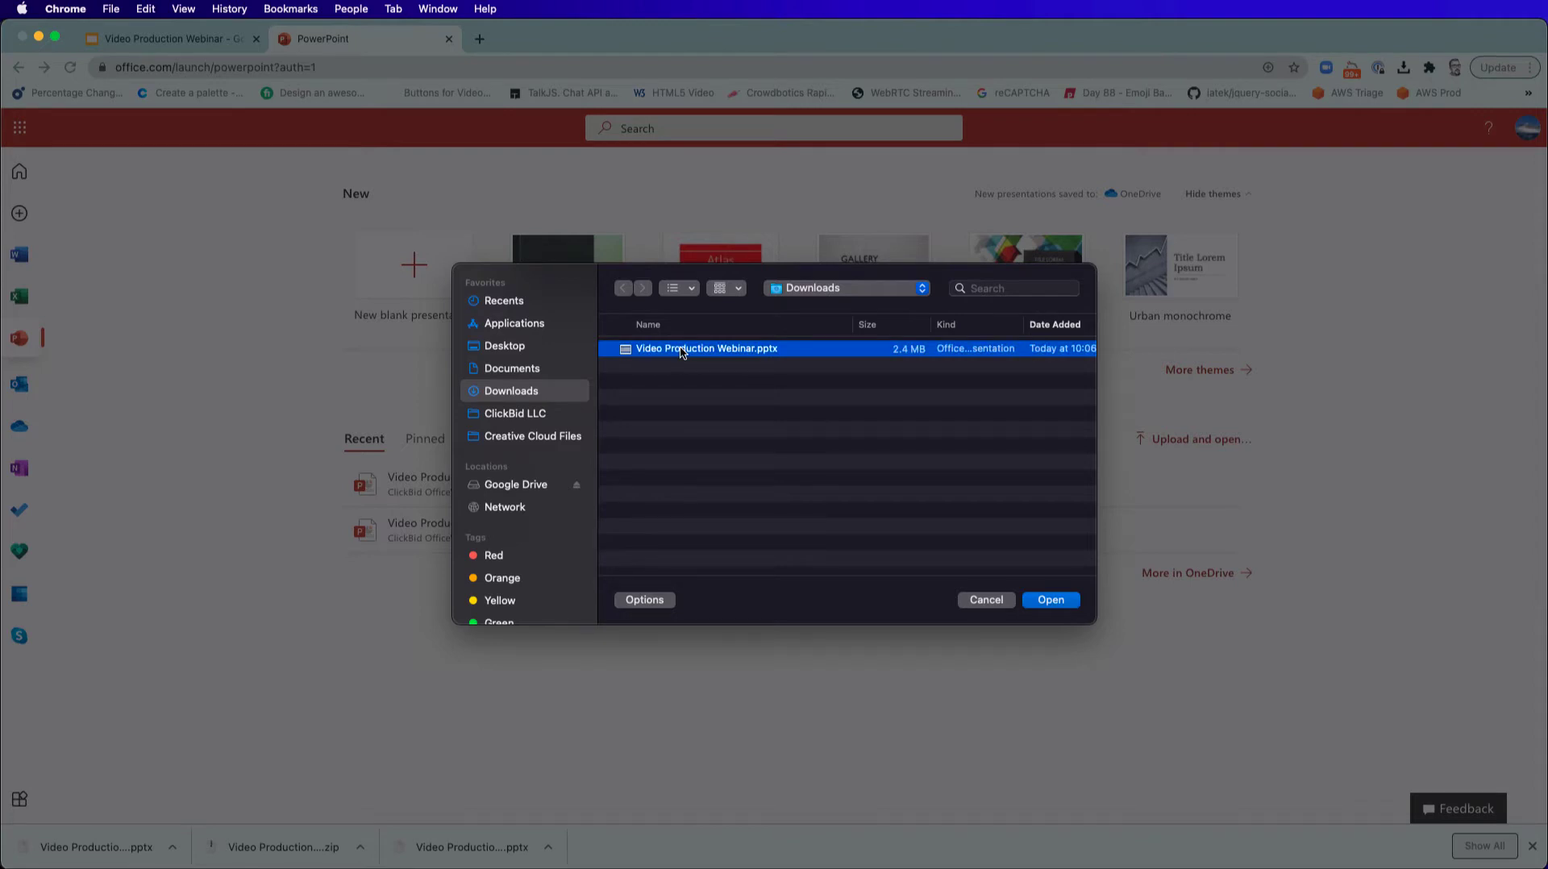
left_click(1042, 601)
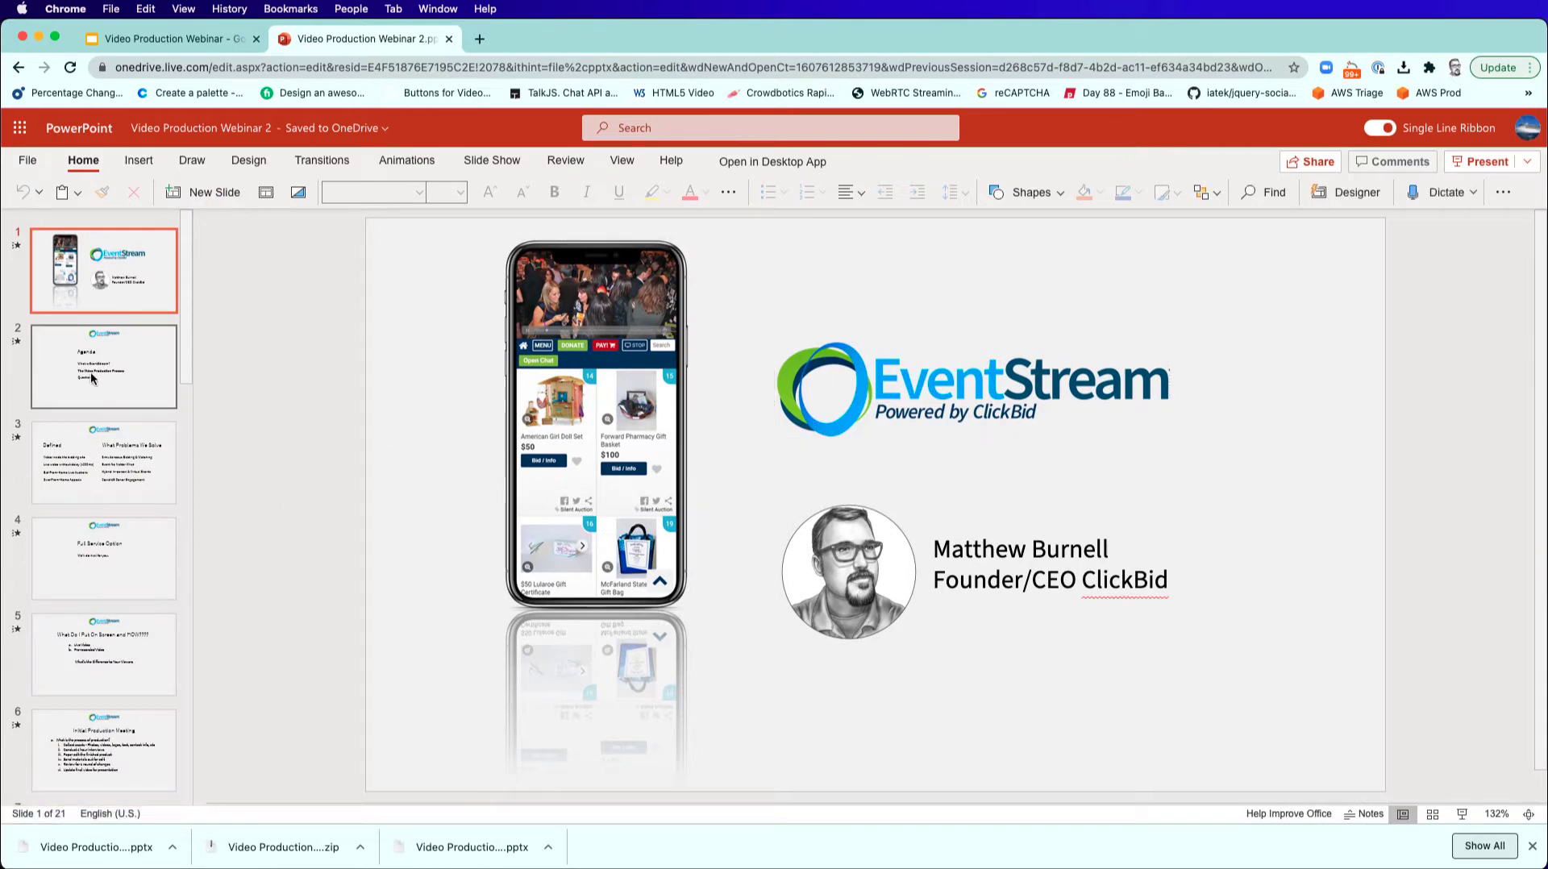
Download the uploaded presentation as JPEG images, one per slide, and allow the site to download multiple files.
scroll(92, 377, "down", 15)
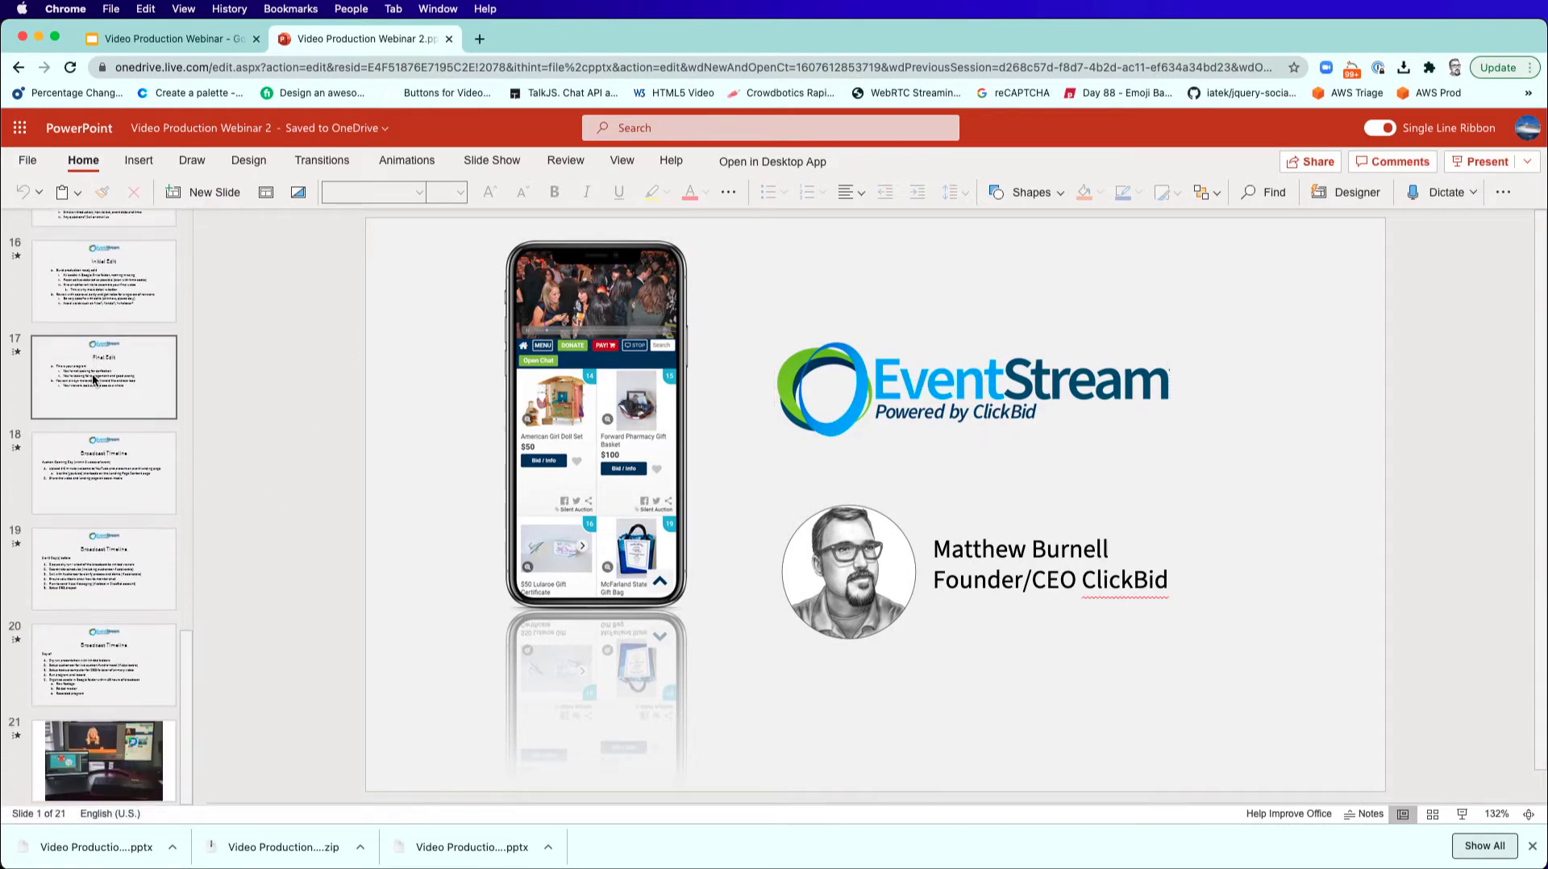
scroll(91, 375, "up", 15)
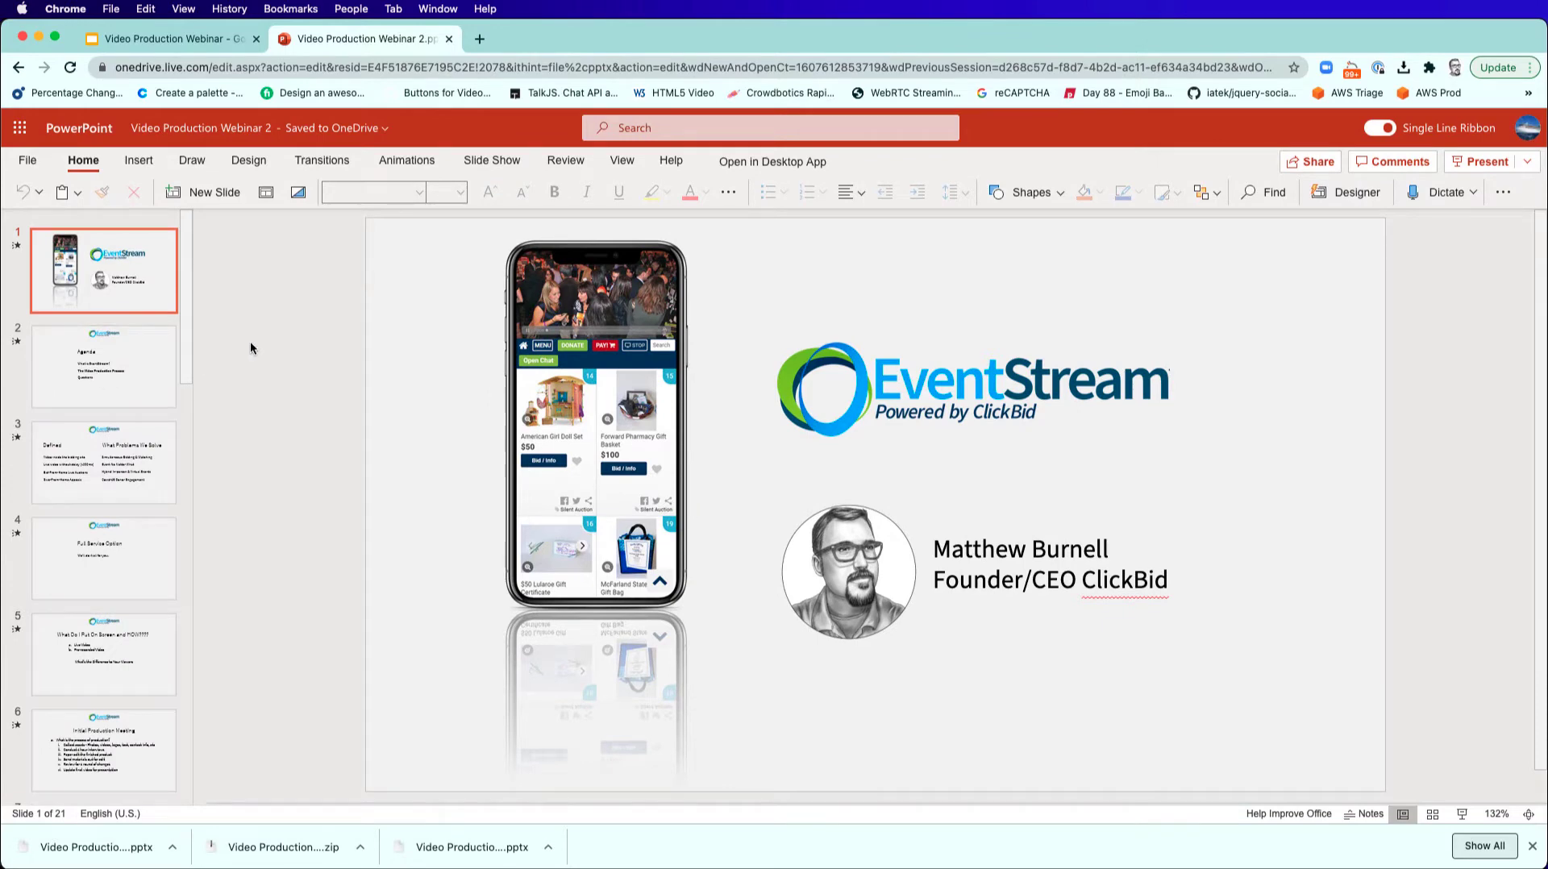
left_click(28, 160)
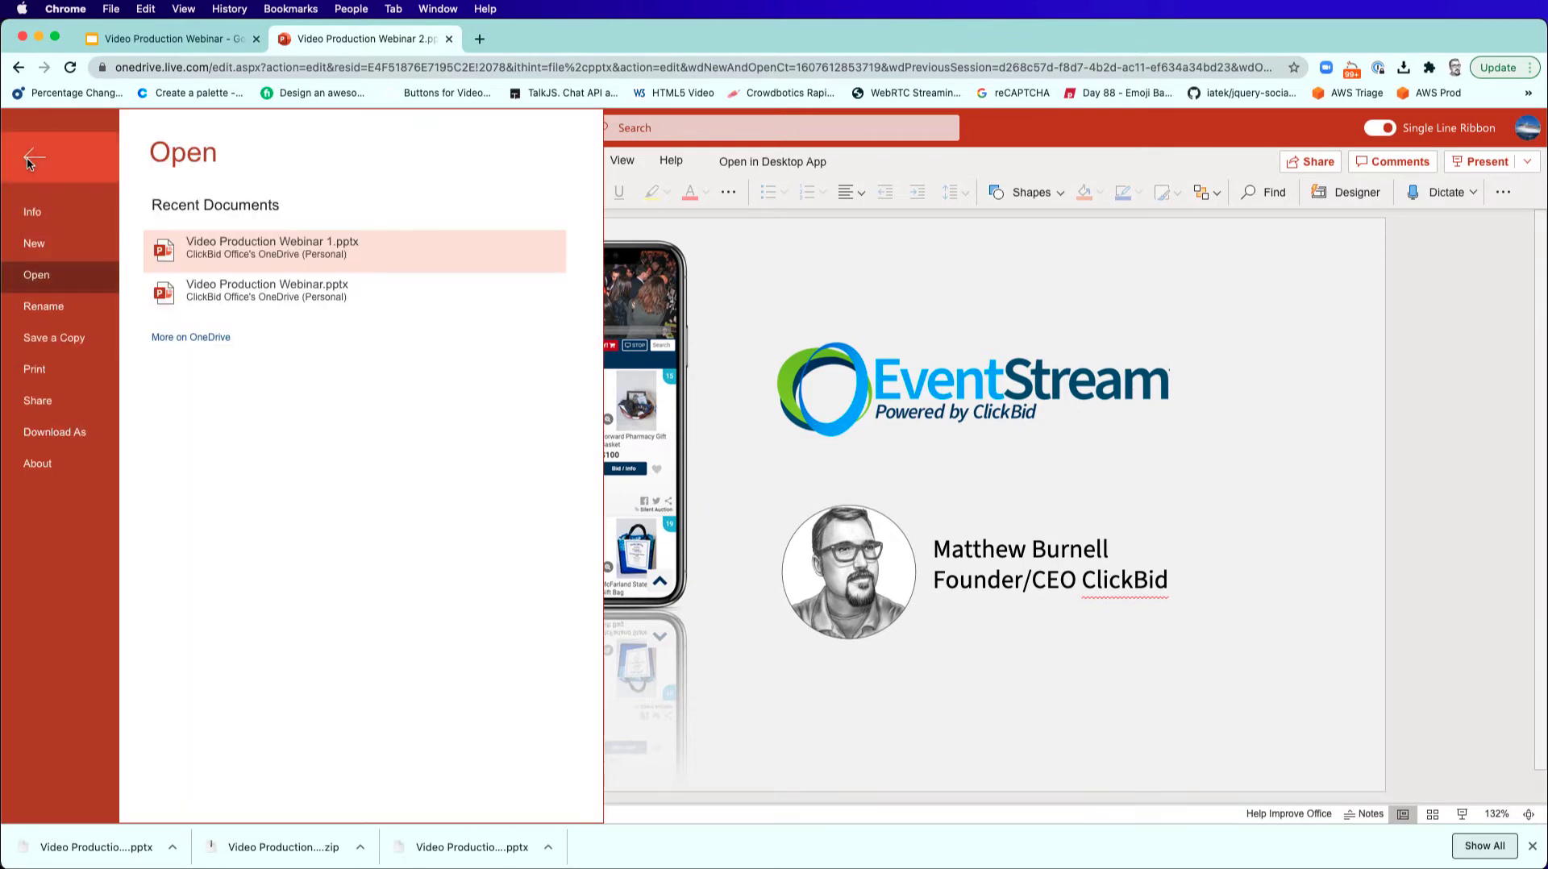
left_click(88, 431)
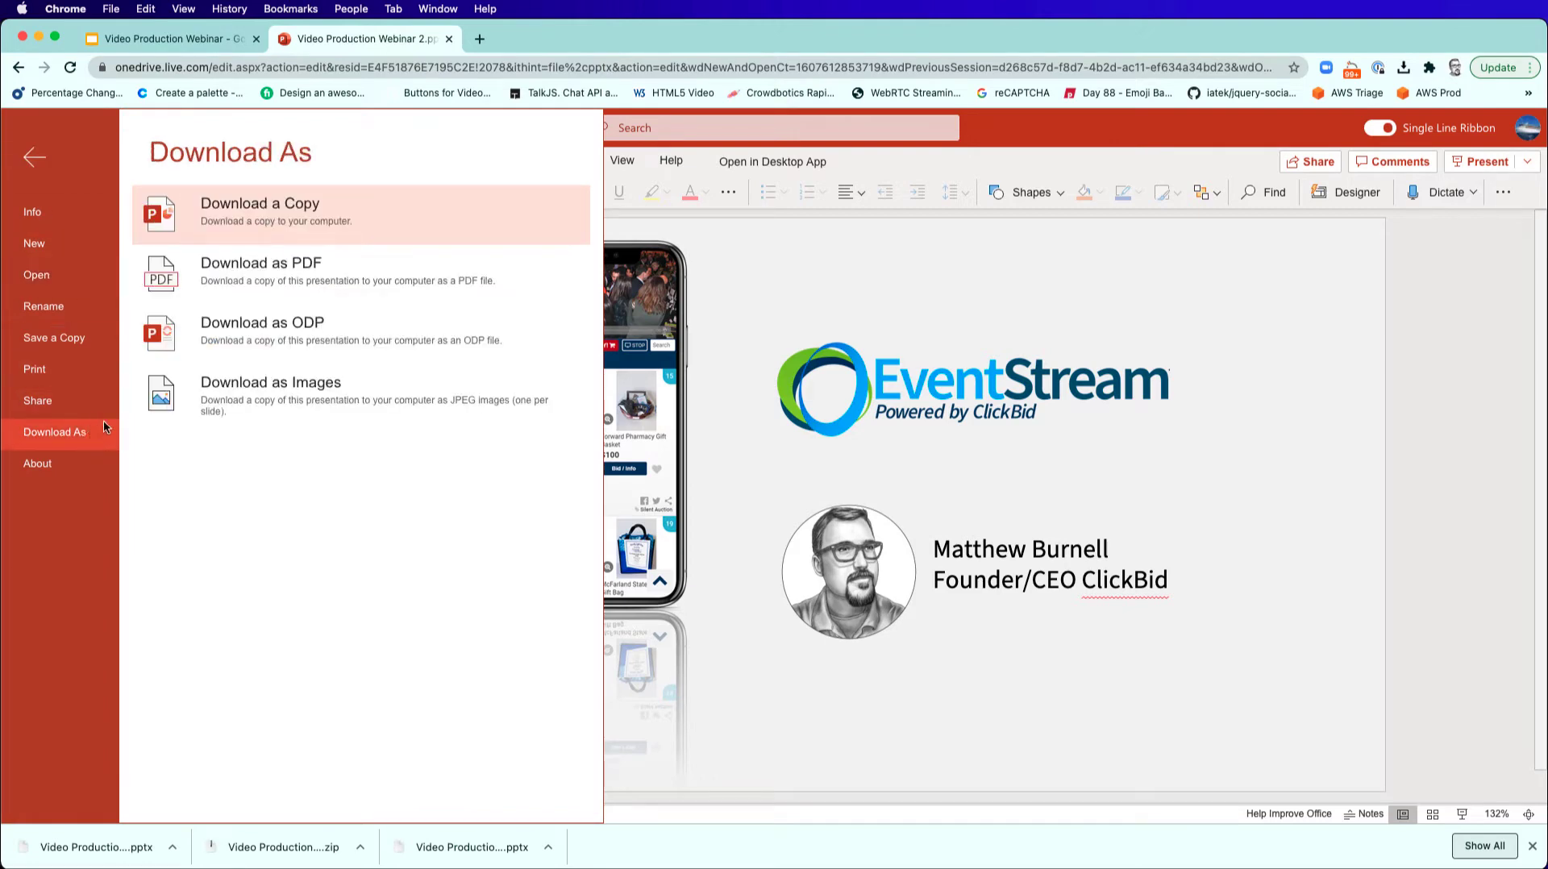
left_click(220, 392)
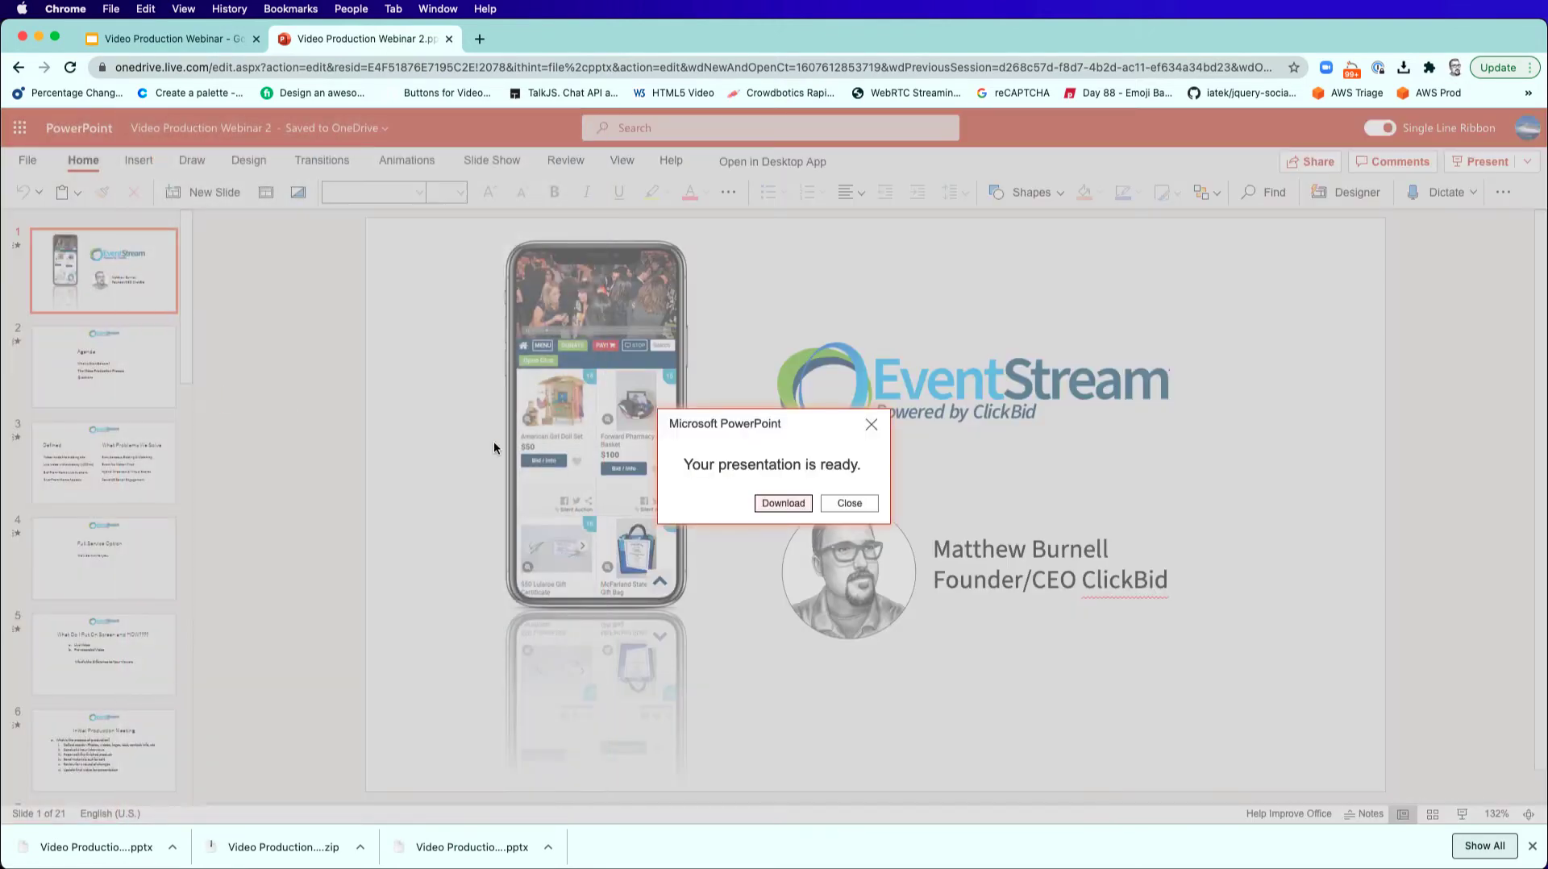
left_click(783, 503)
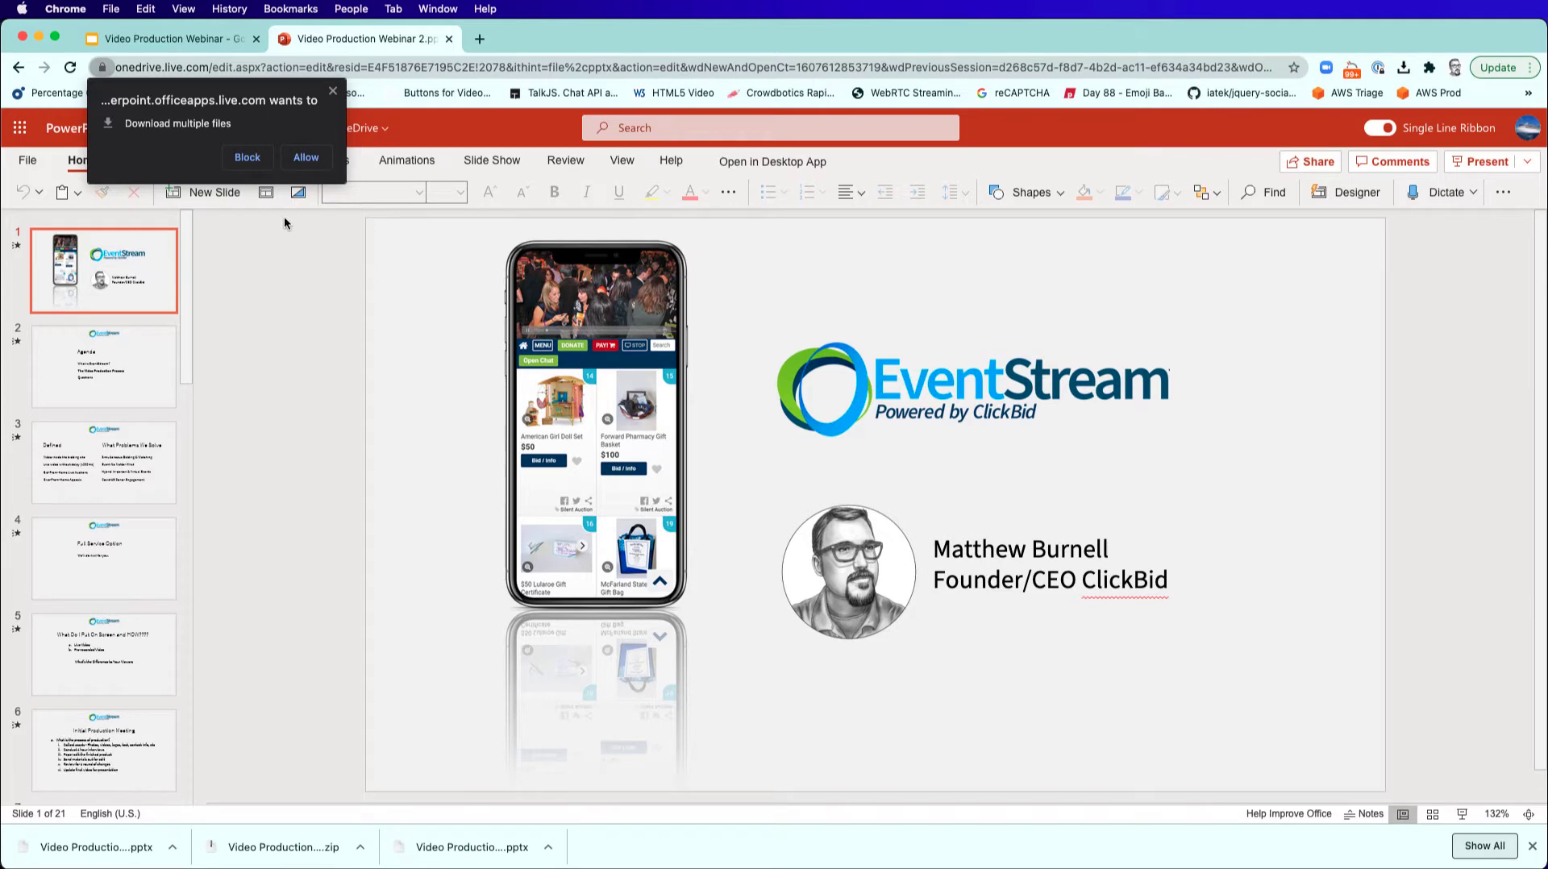
left_click(300, 161)
Switch to Finder and extract Video Production Webinar 2.zip in the Downloads folder.
key("super+Tab")
key("super+Tab")
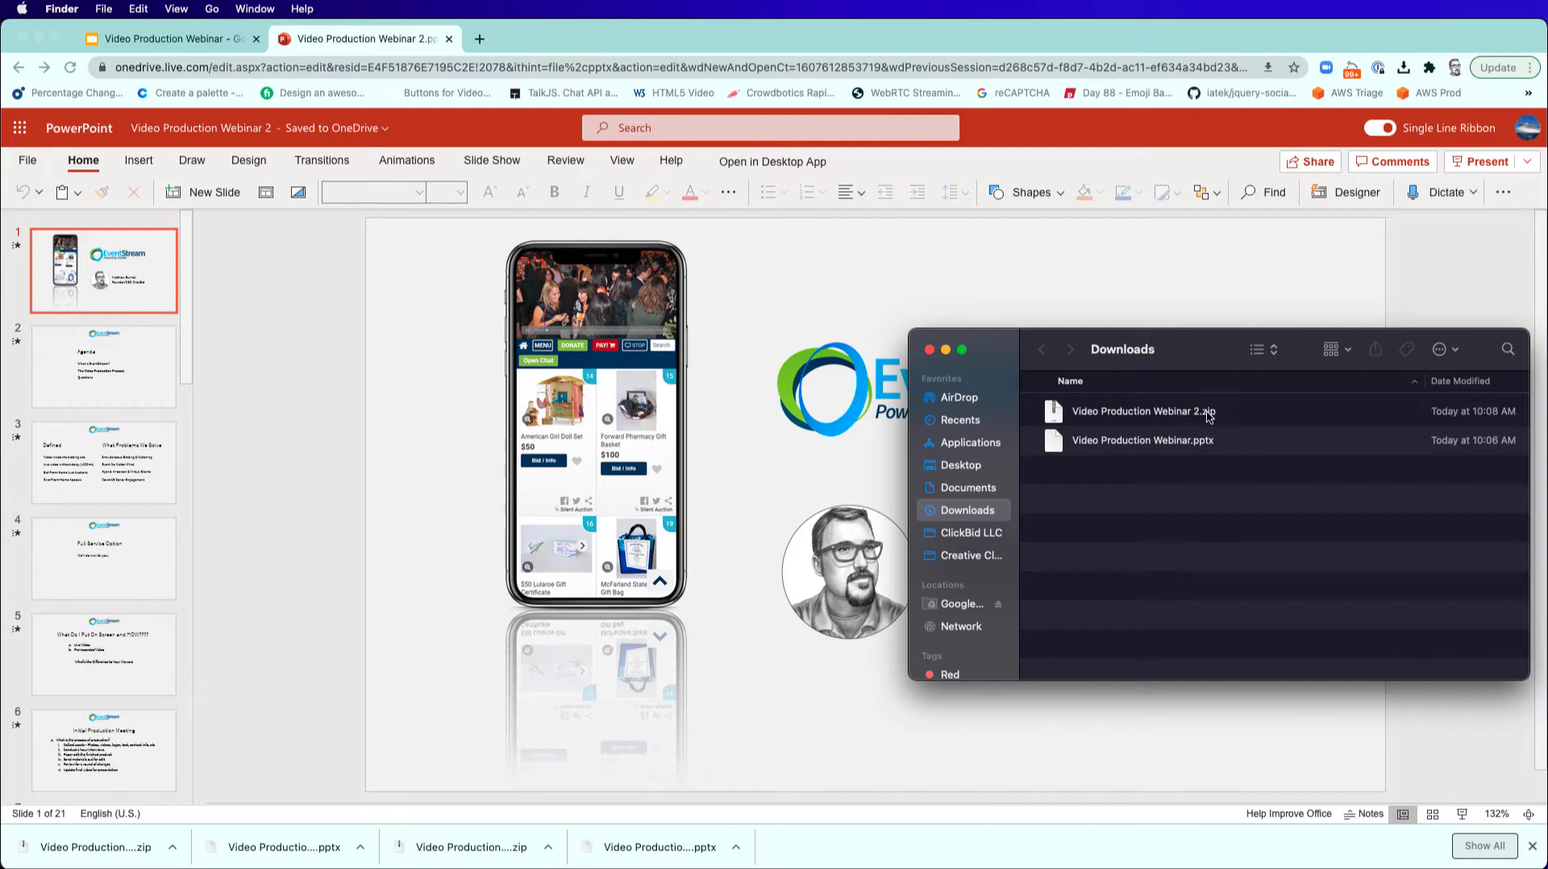
double_click(1054, 413)
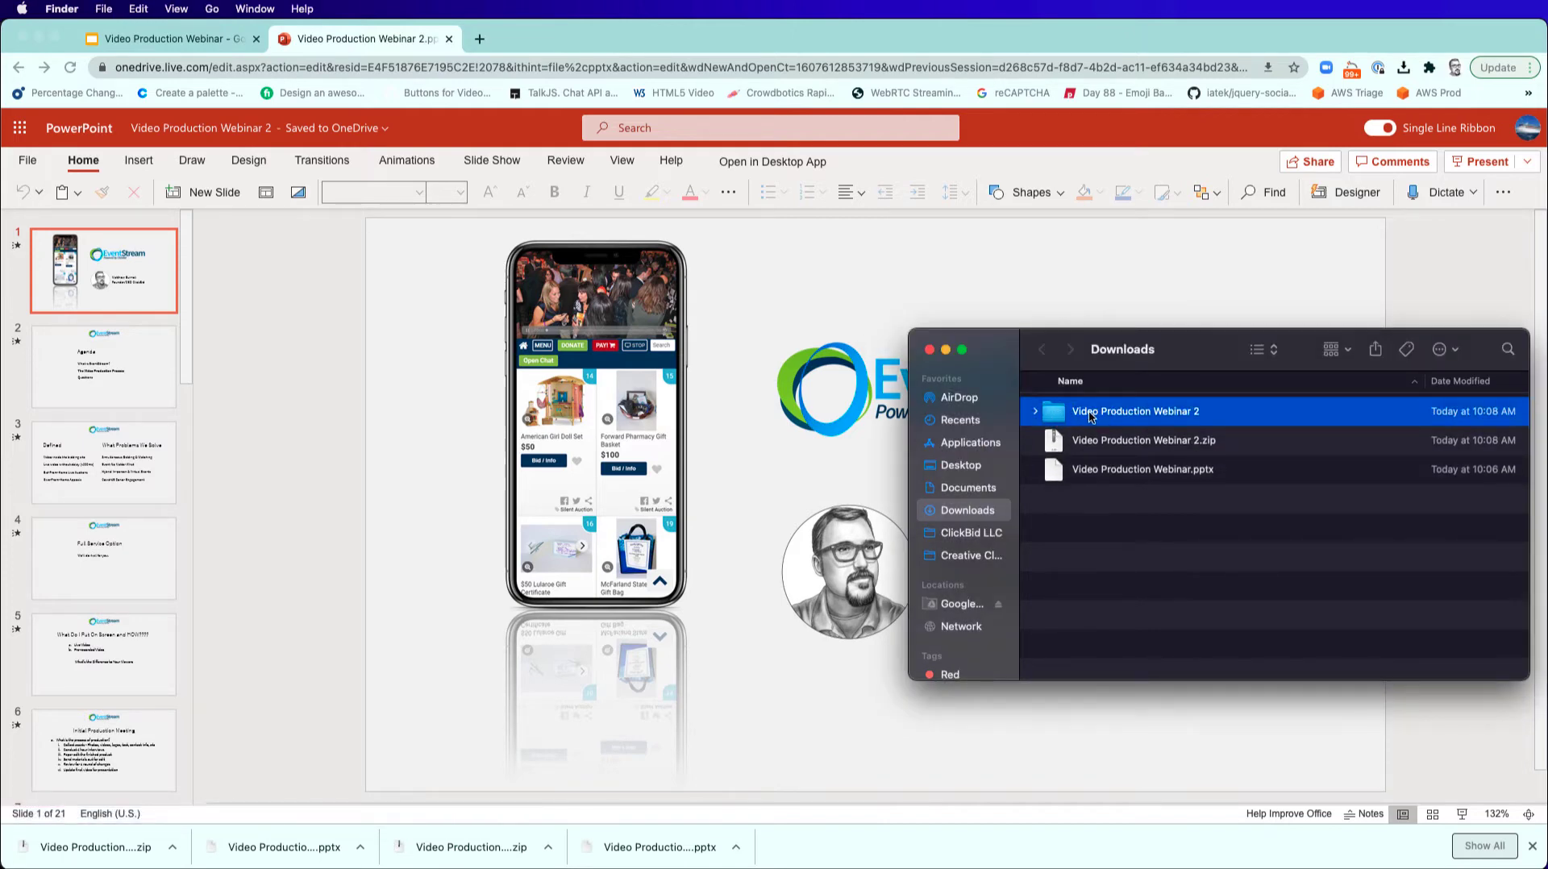
Look through the slide images inside the extracted Video Production Webinar 2 folder, then collapse it.
left_click(1036, 415)
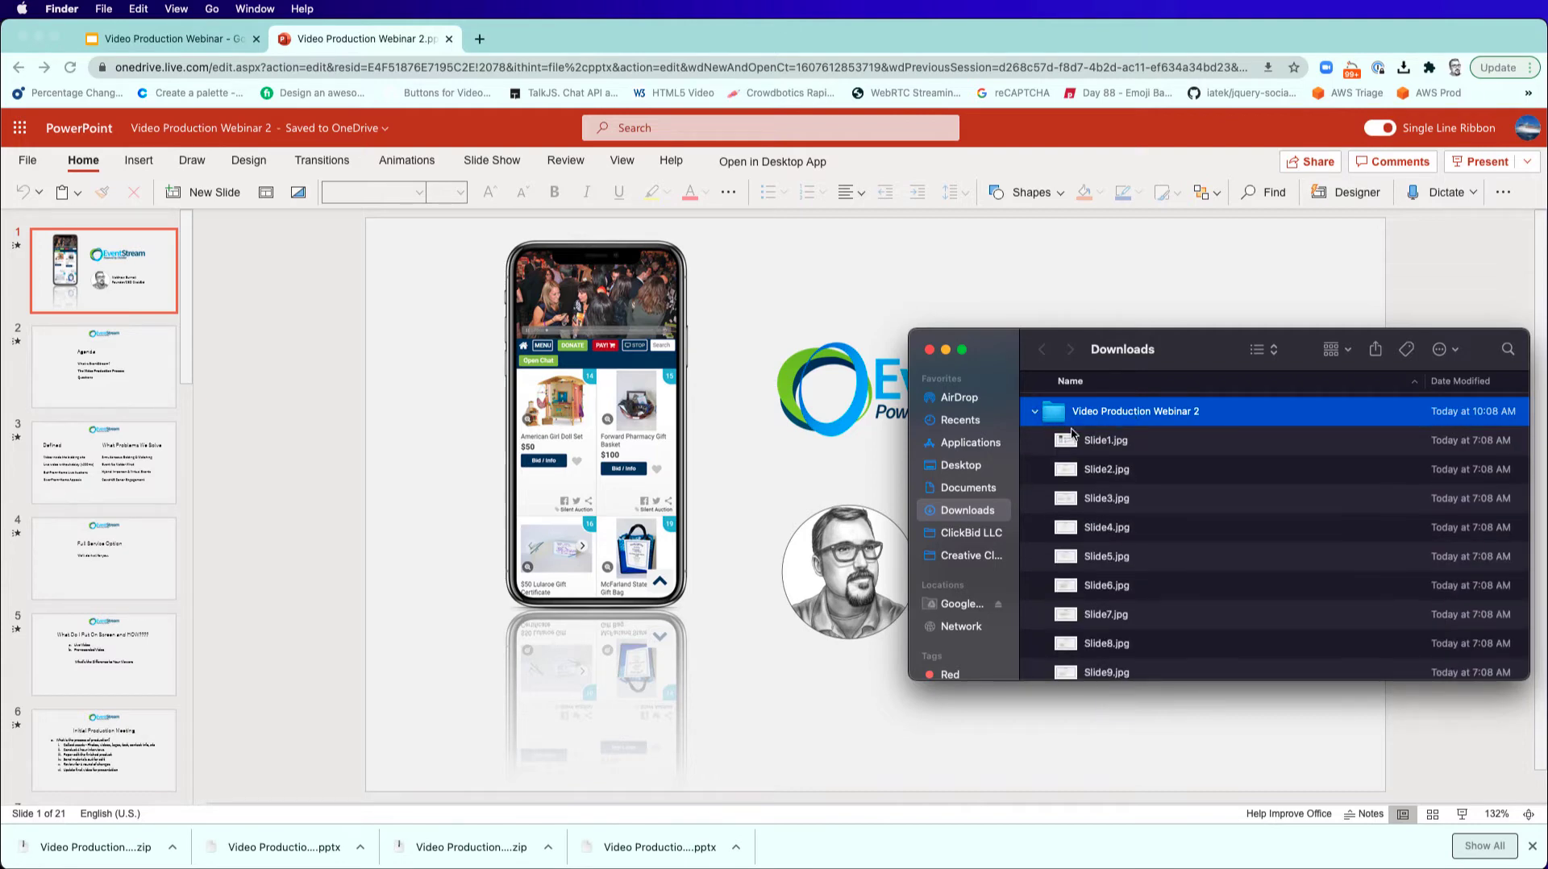
scroll(1078, 445, "down", 10)
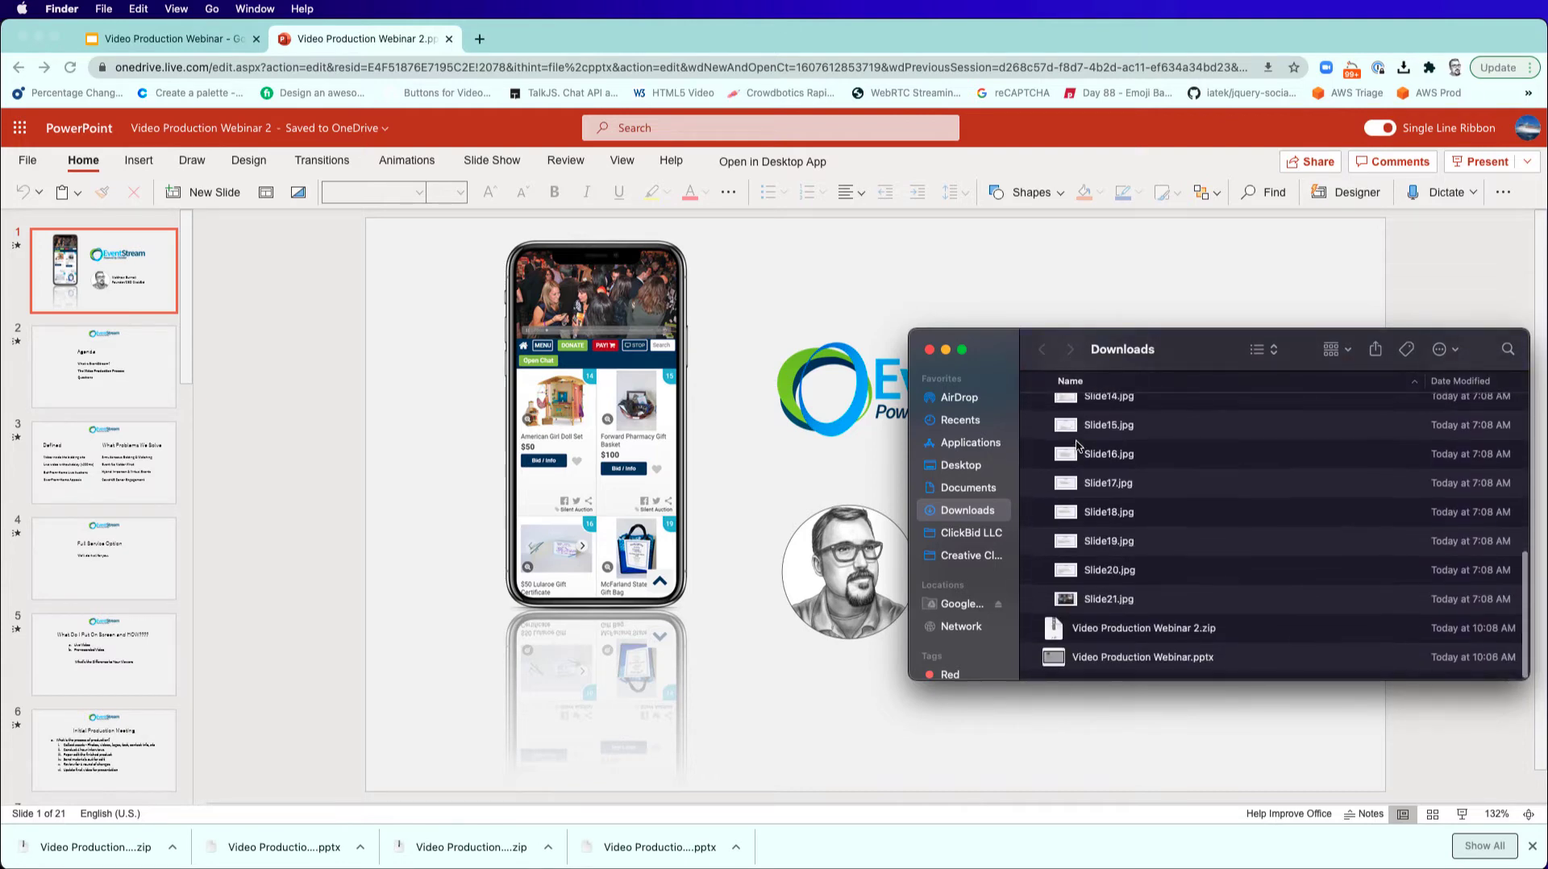
scroll(1078, 445, "up", 10)
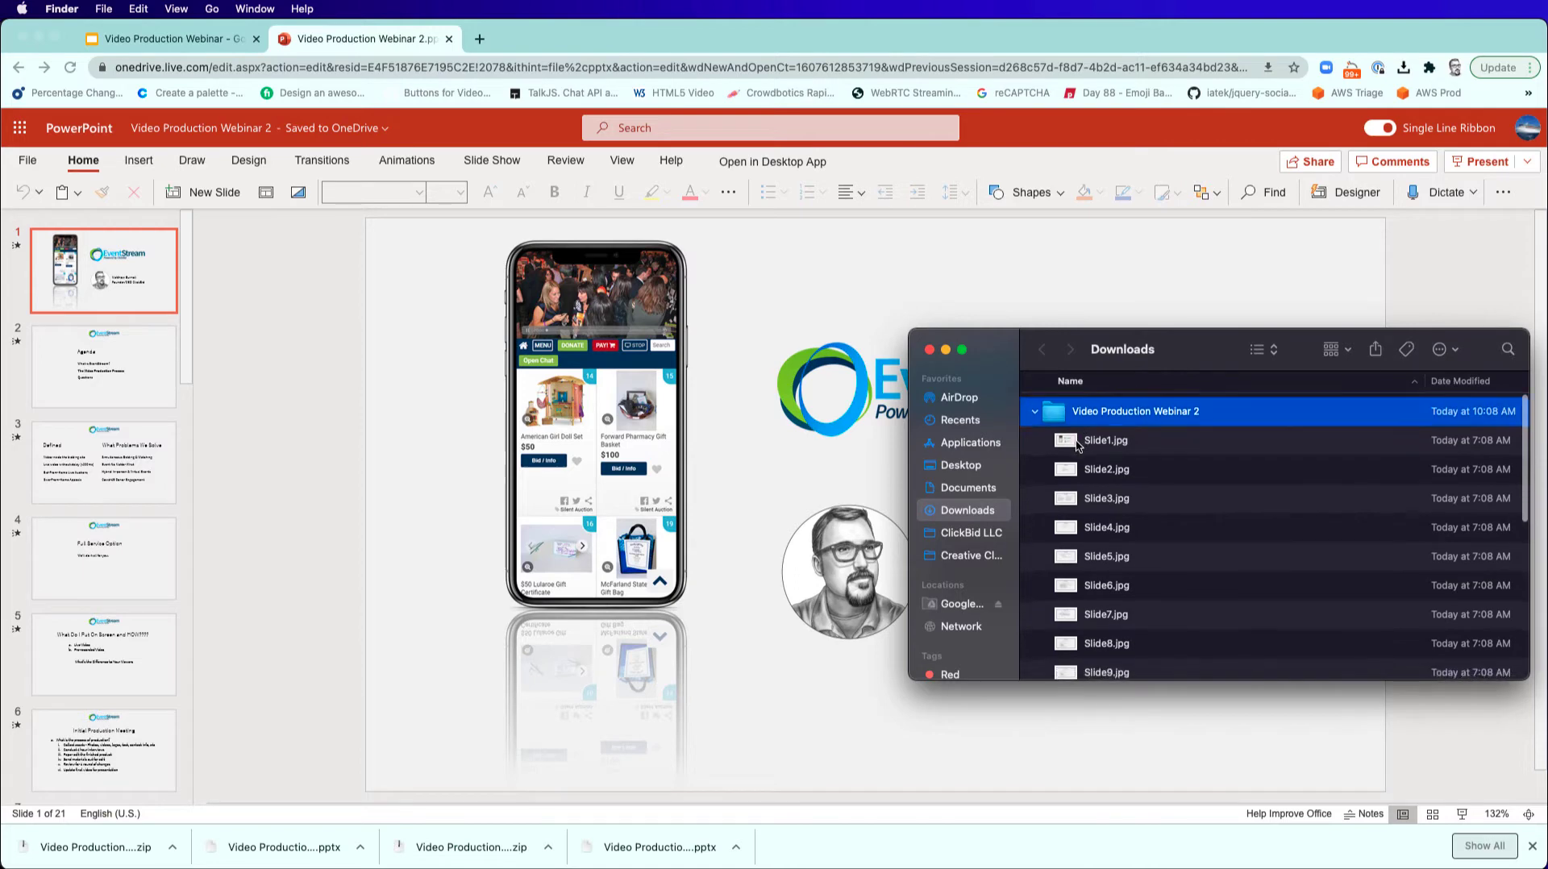
scroll(1077, 445, "down", 2)
scroll(1078, 445, "up", 2)
scroll(1077, 549, "down", 10)
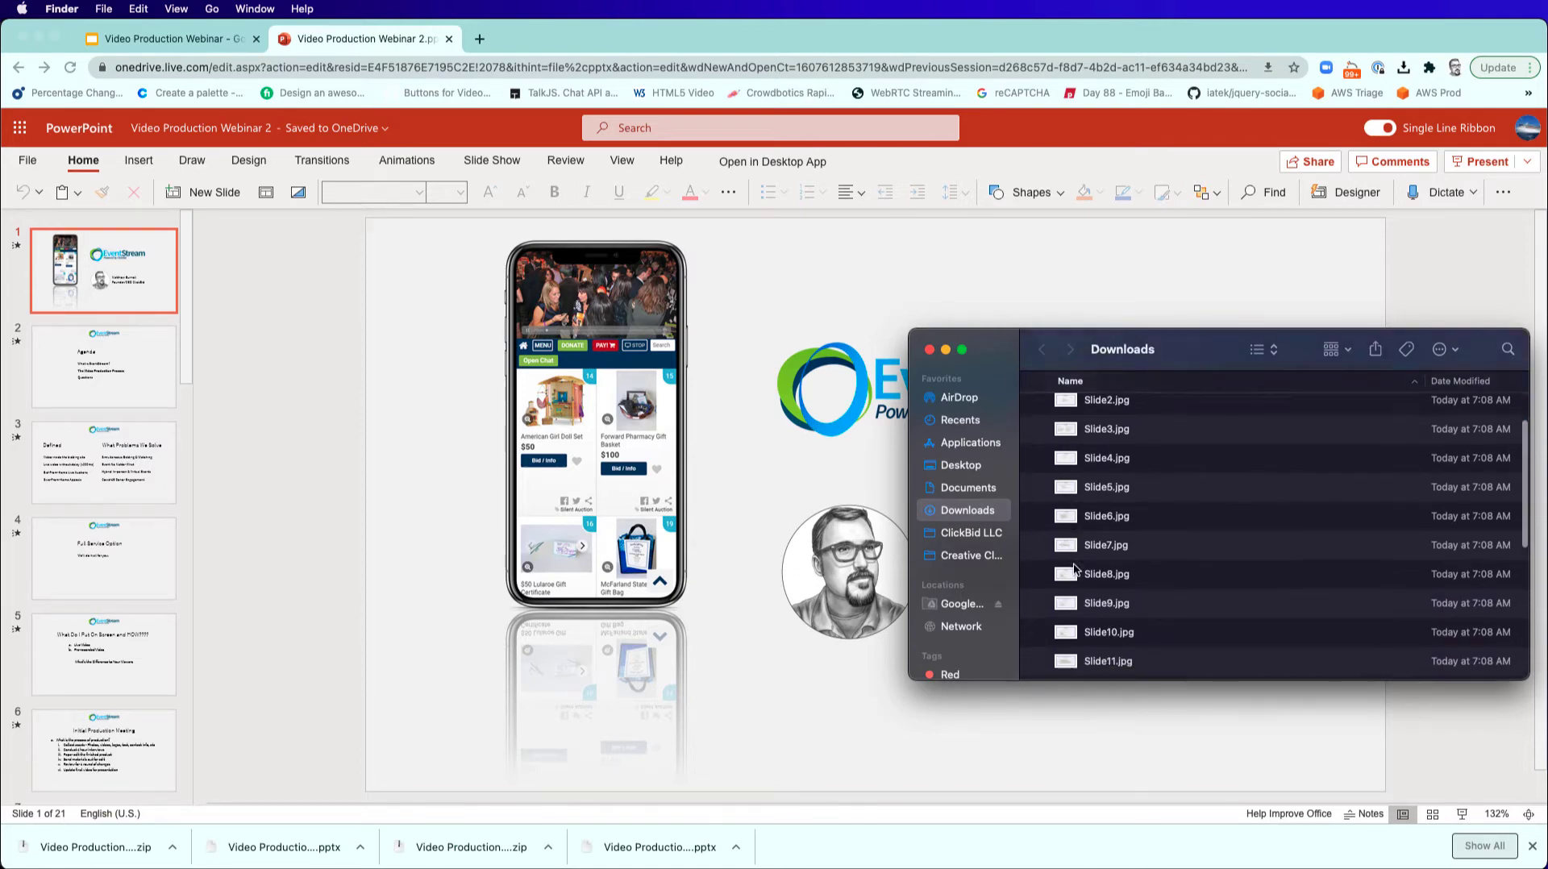
scroll(1075, 570, "up", 10)
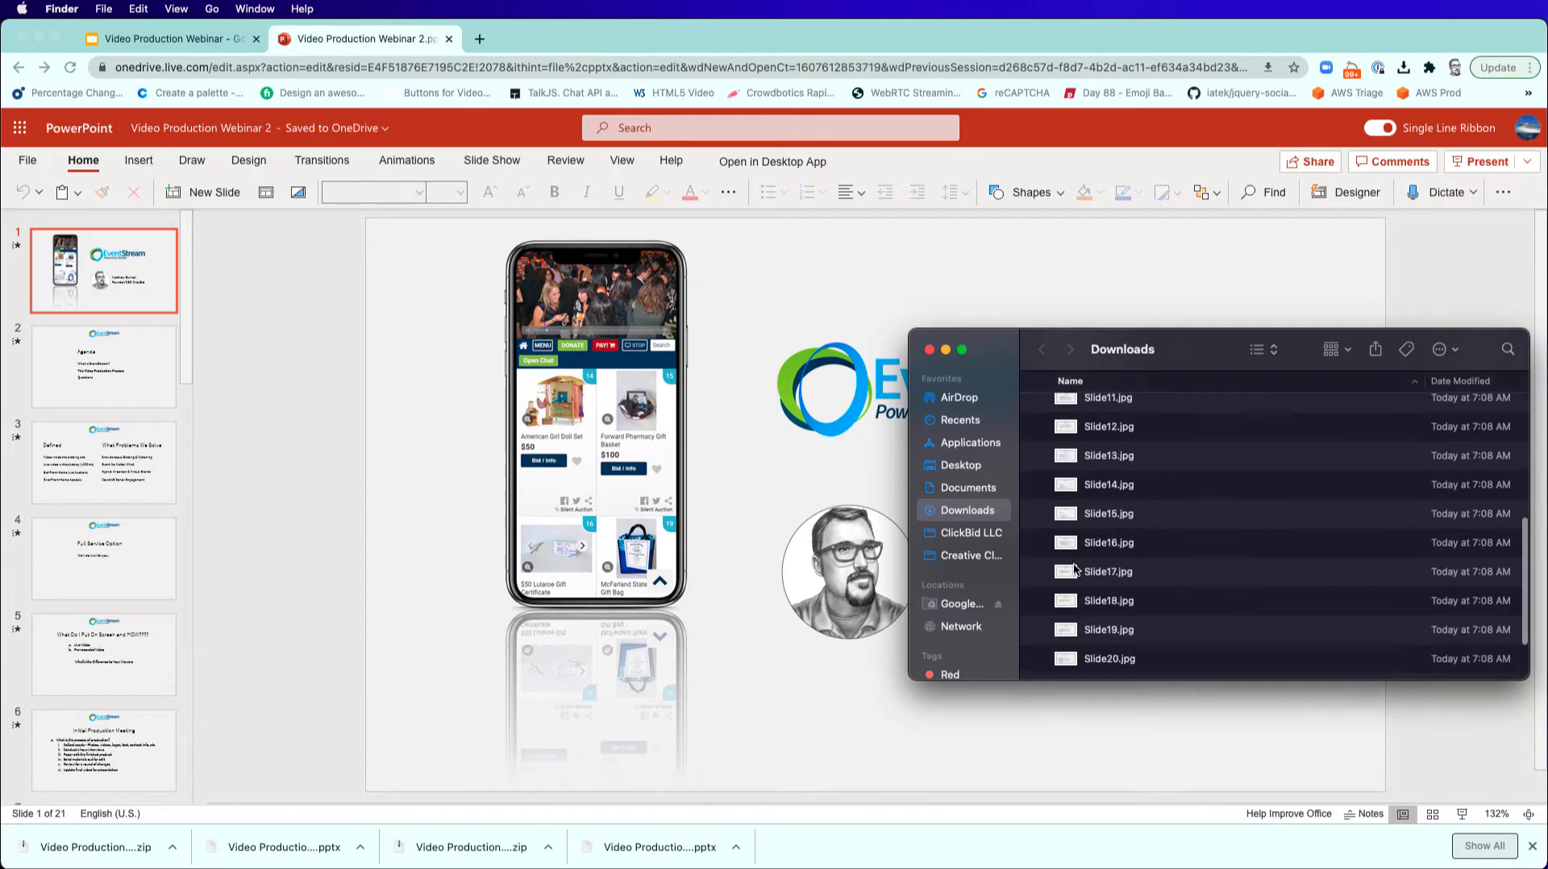
left_click(1036, 413)
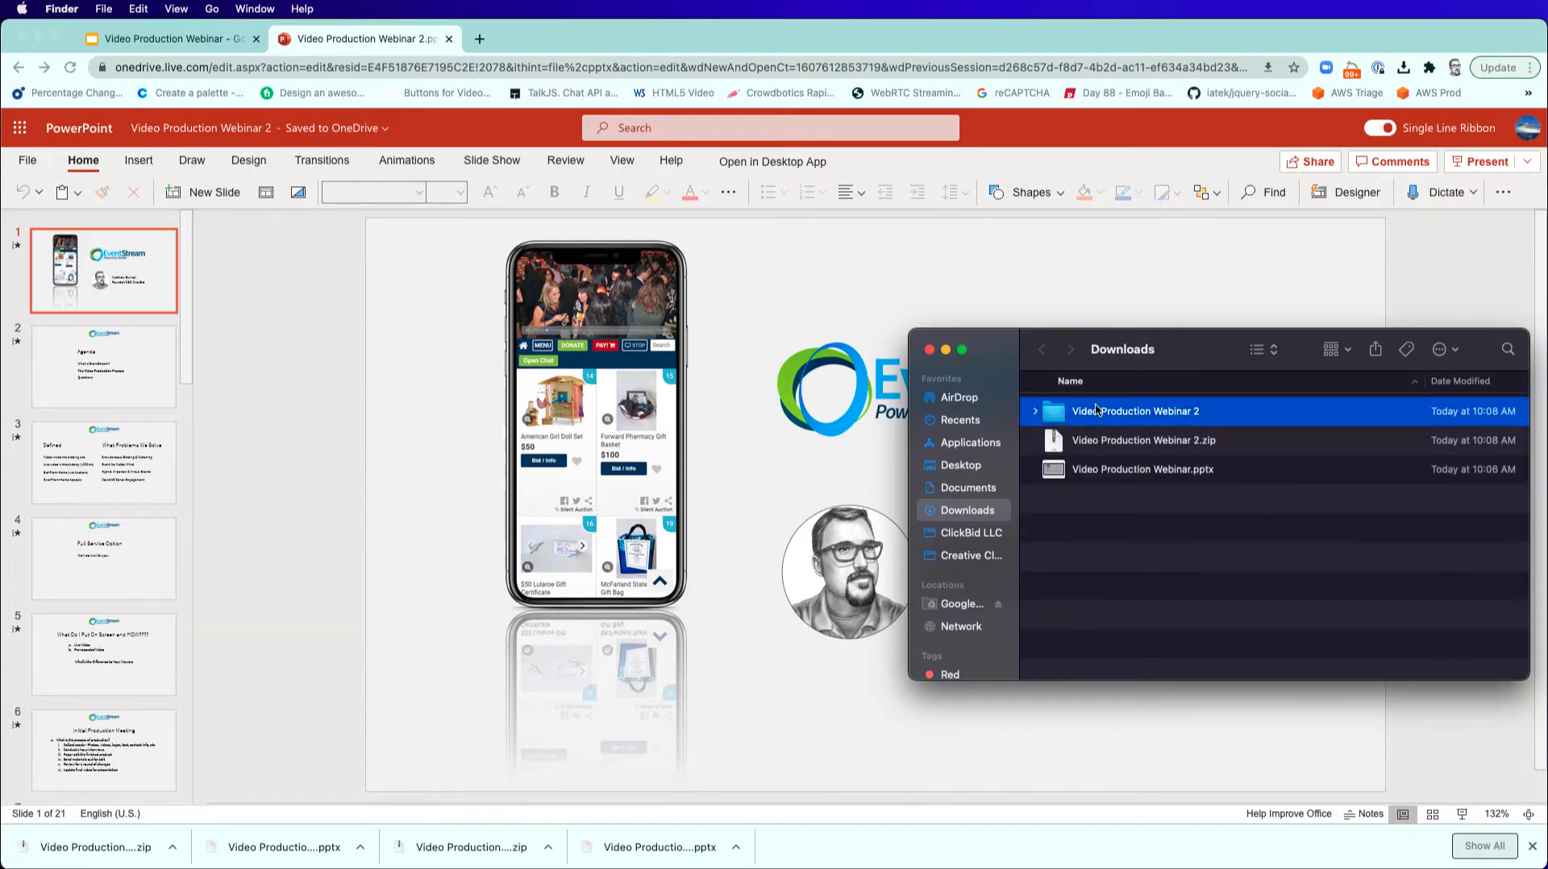
Switch to OBS and create a new scene named Power Point.
key("super+Tab")
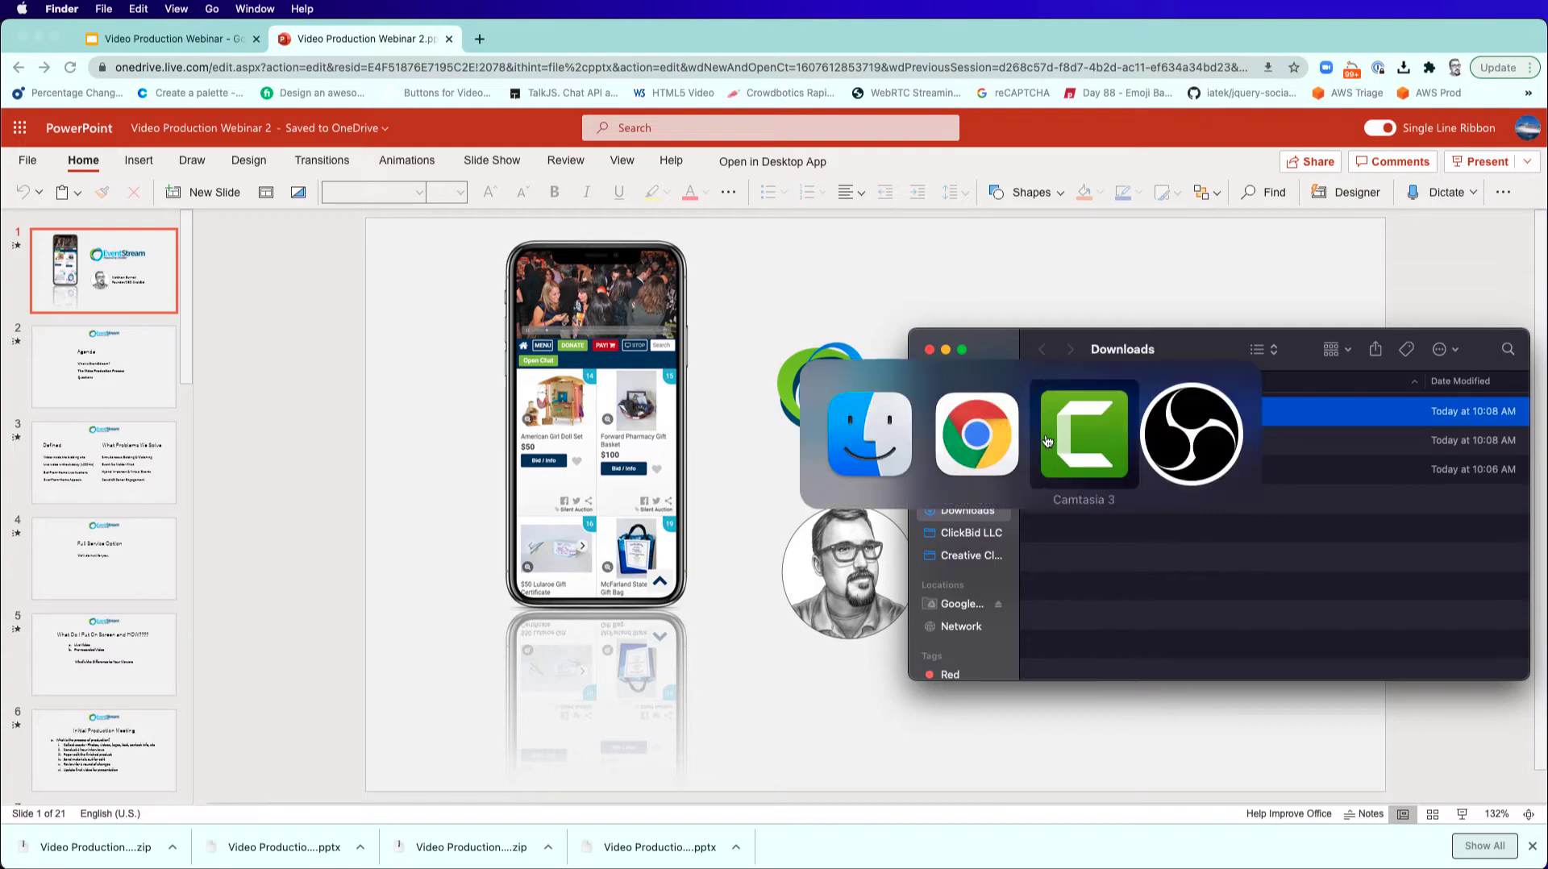
left_click(1161, 437)
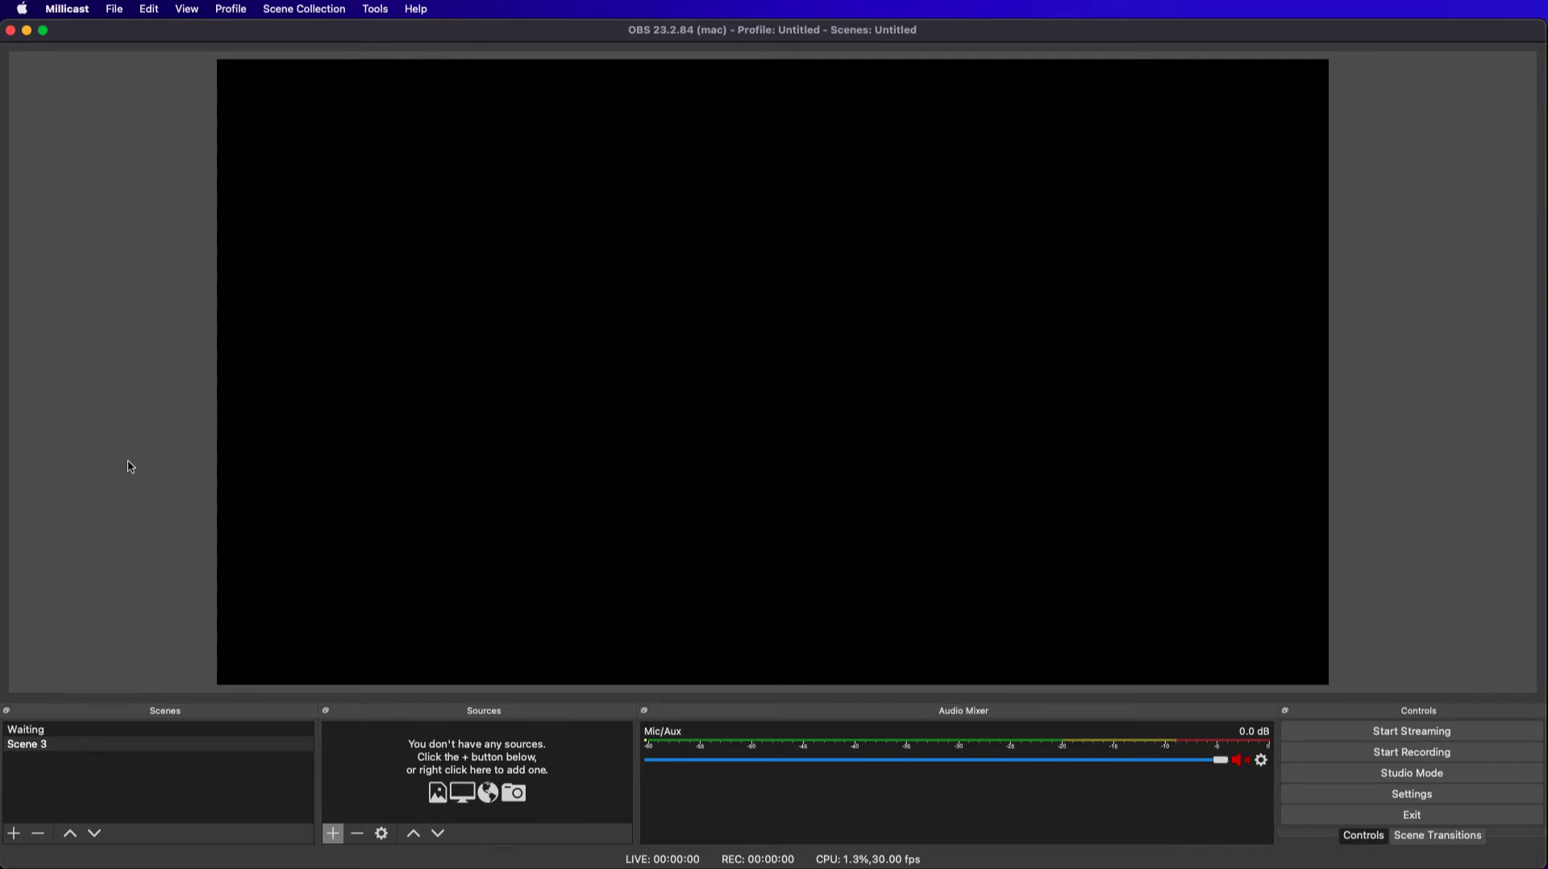
left_click(13, 833)
type("Power Point")
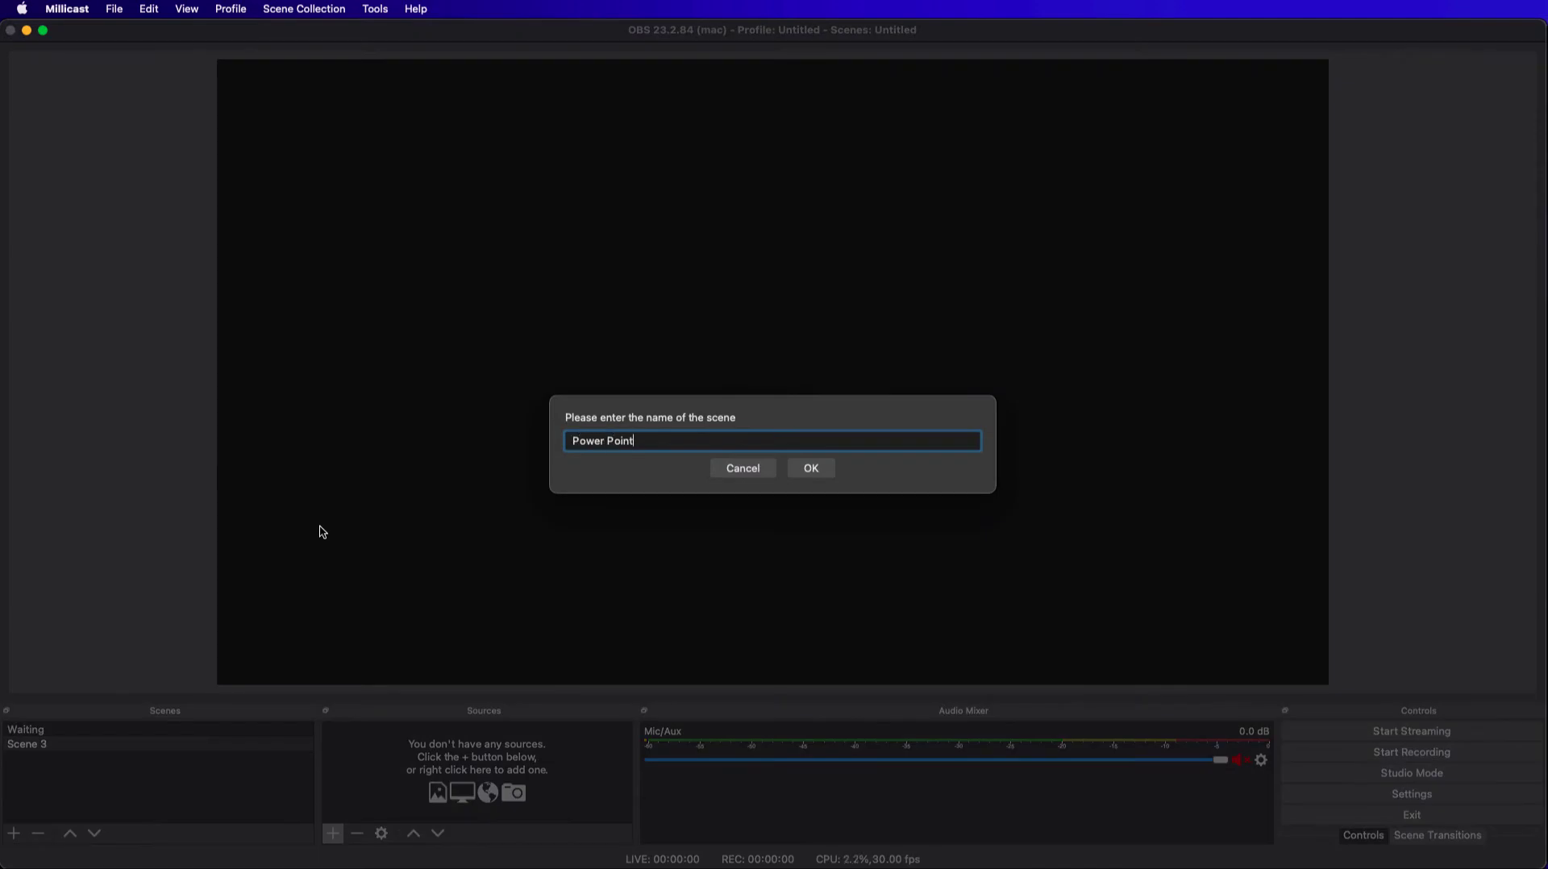
key("Return")
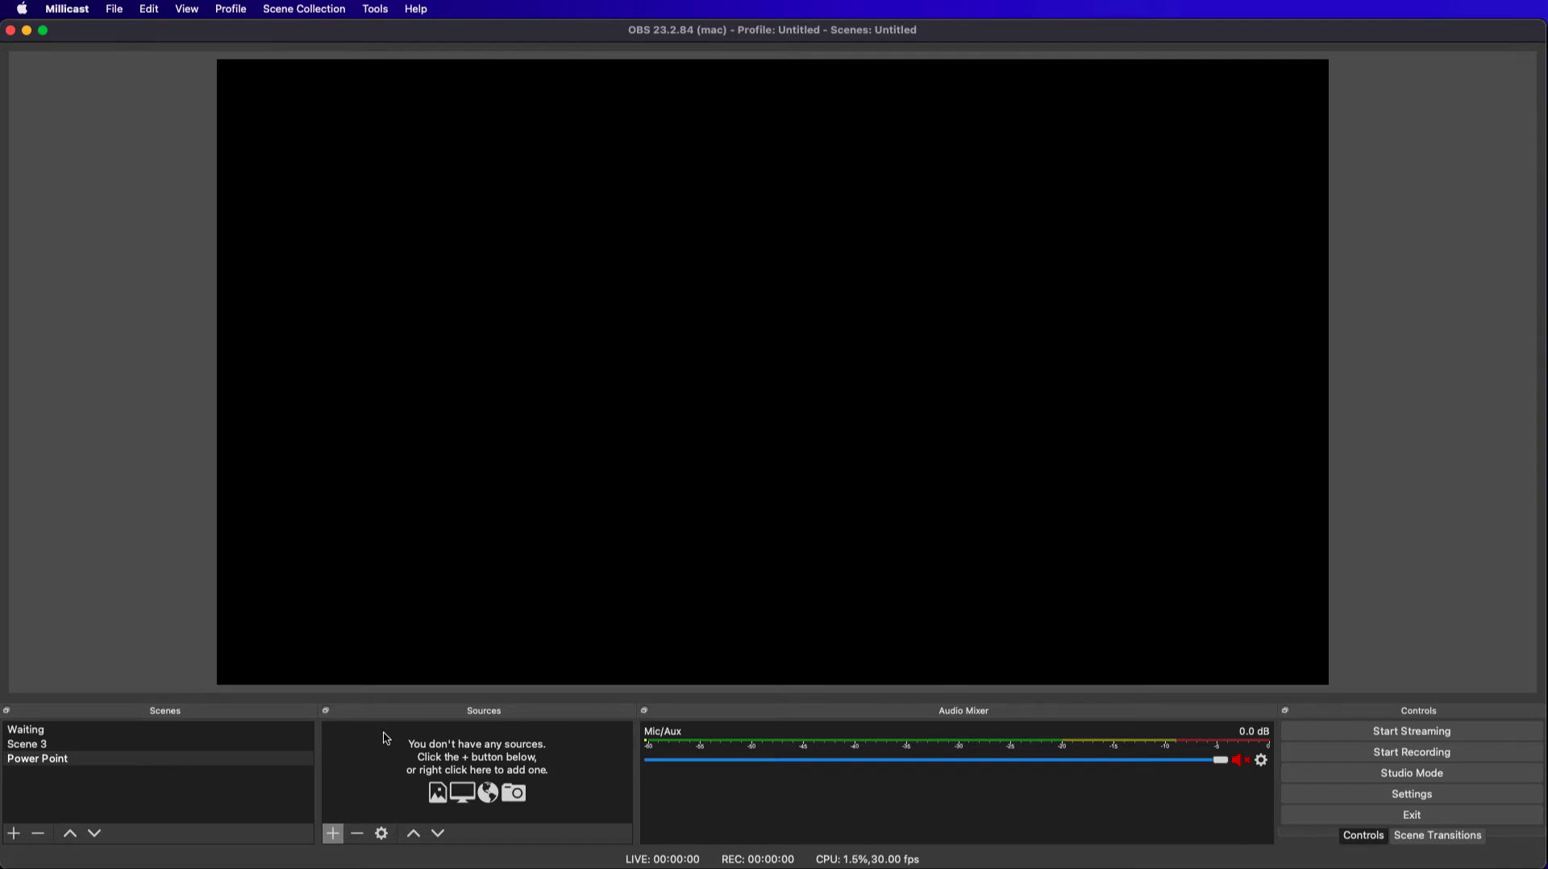
Add a new Image Slide Show source named Slides to the Power Point scene.
left_click(344, 842)
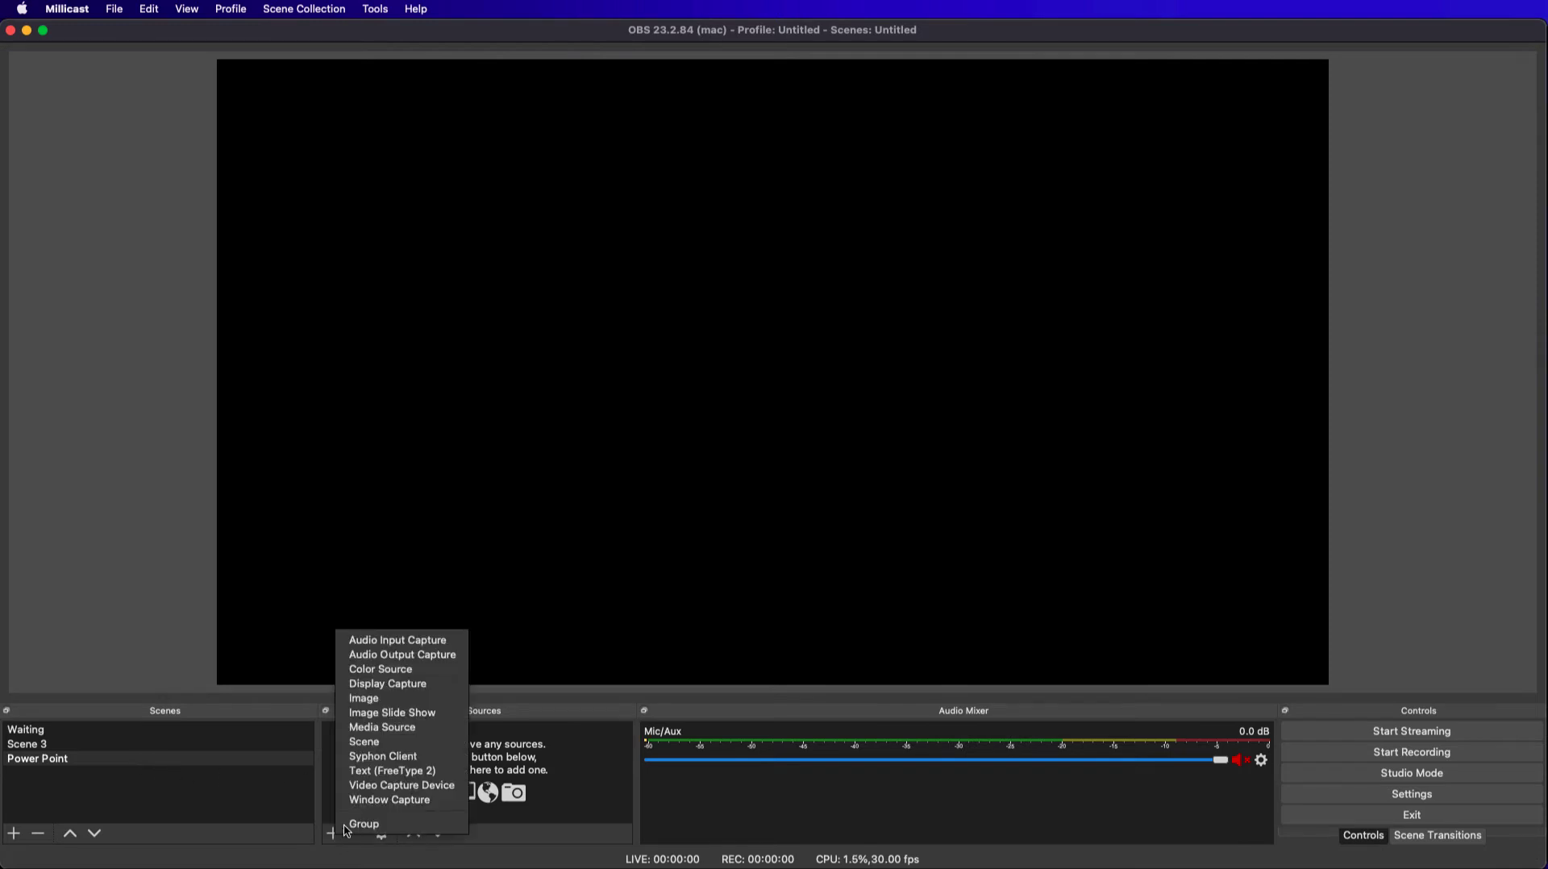
left_click(391, 714)
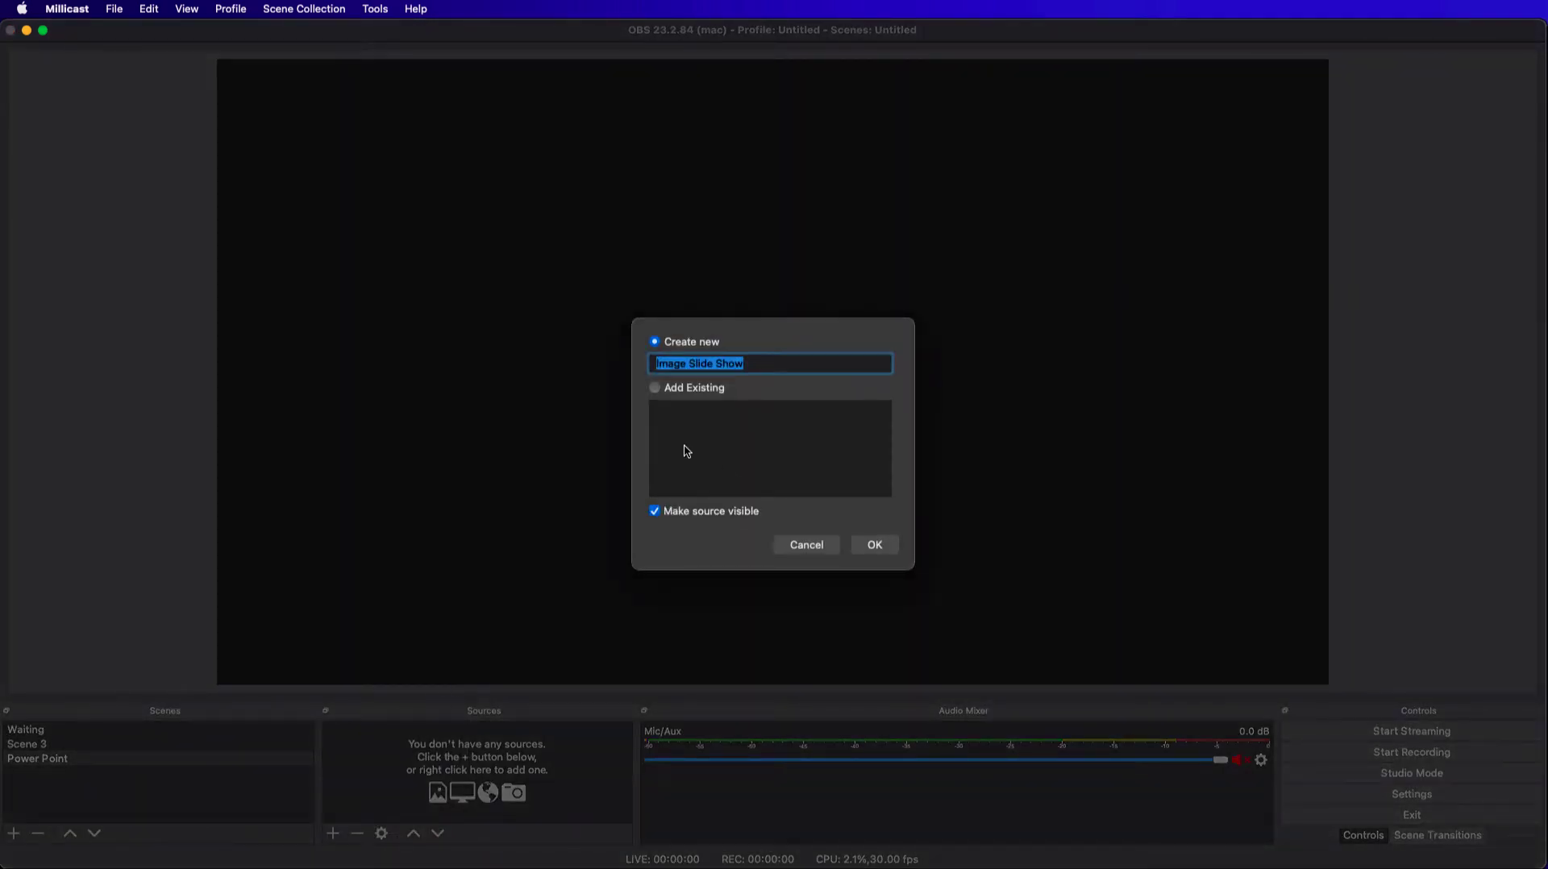
type("Slides")
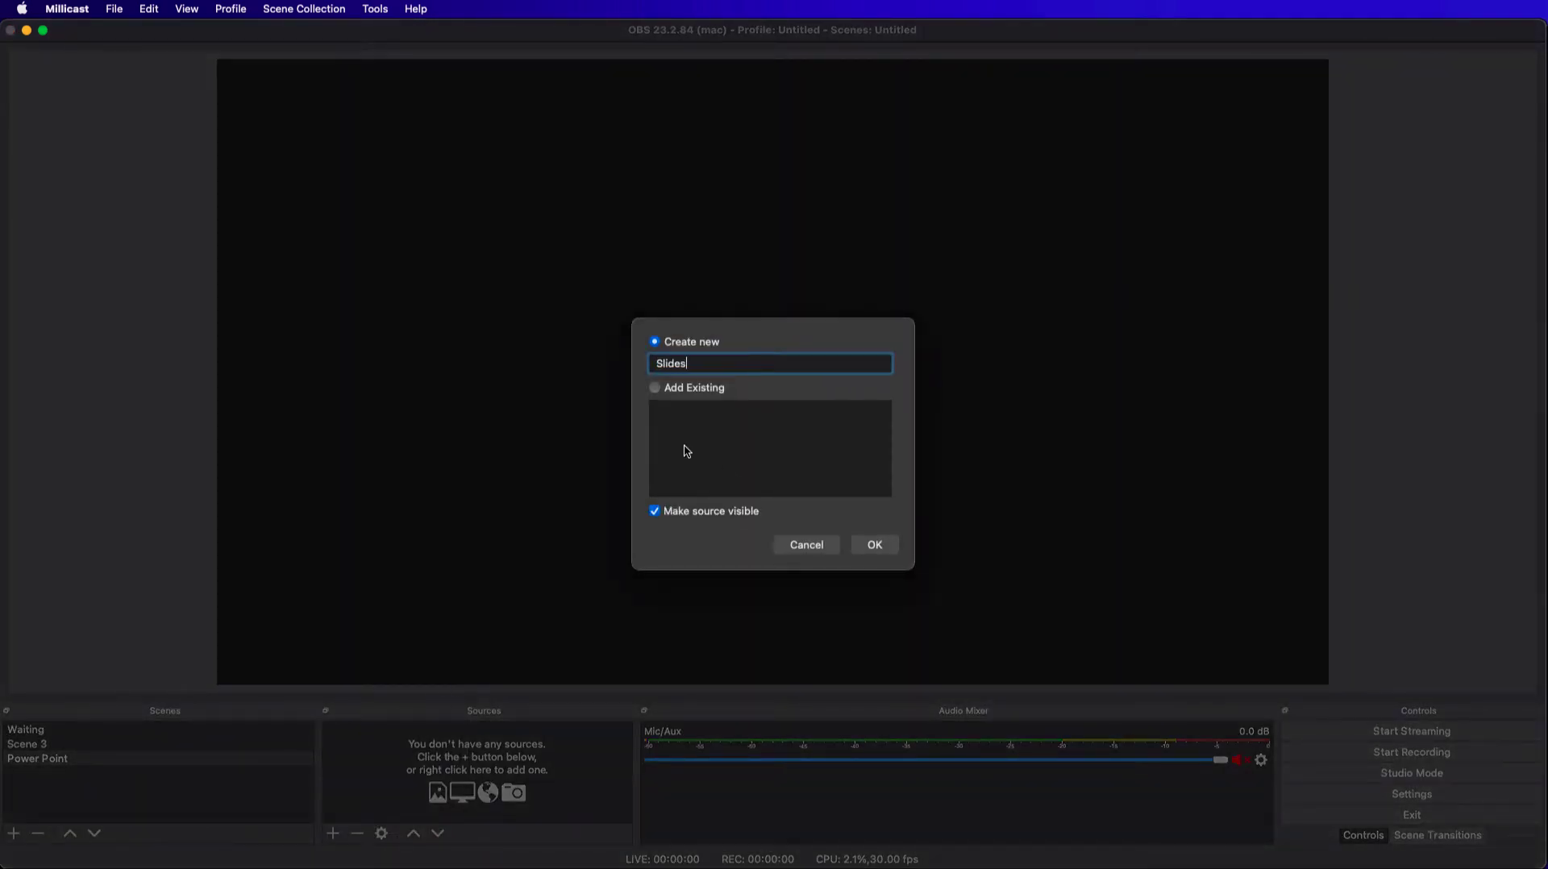
left_click(875, 545)
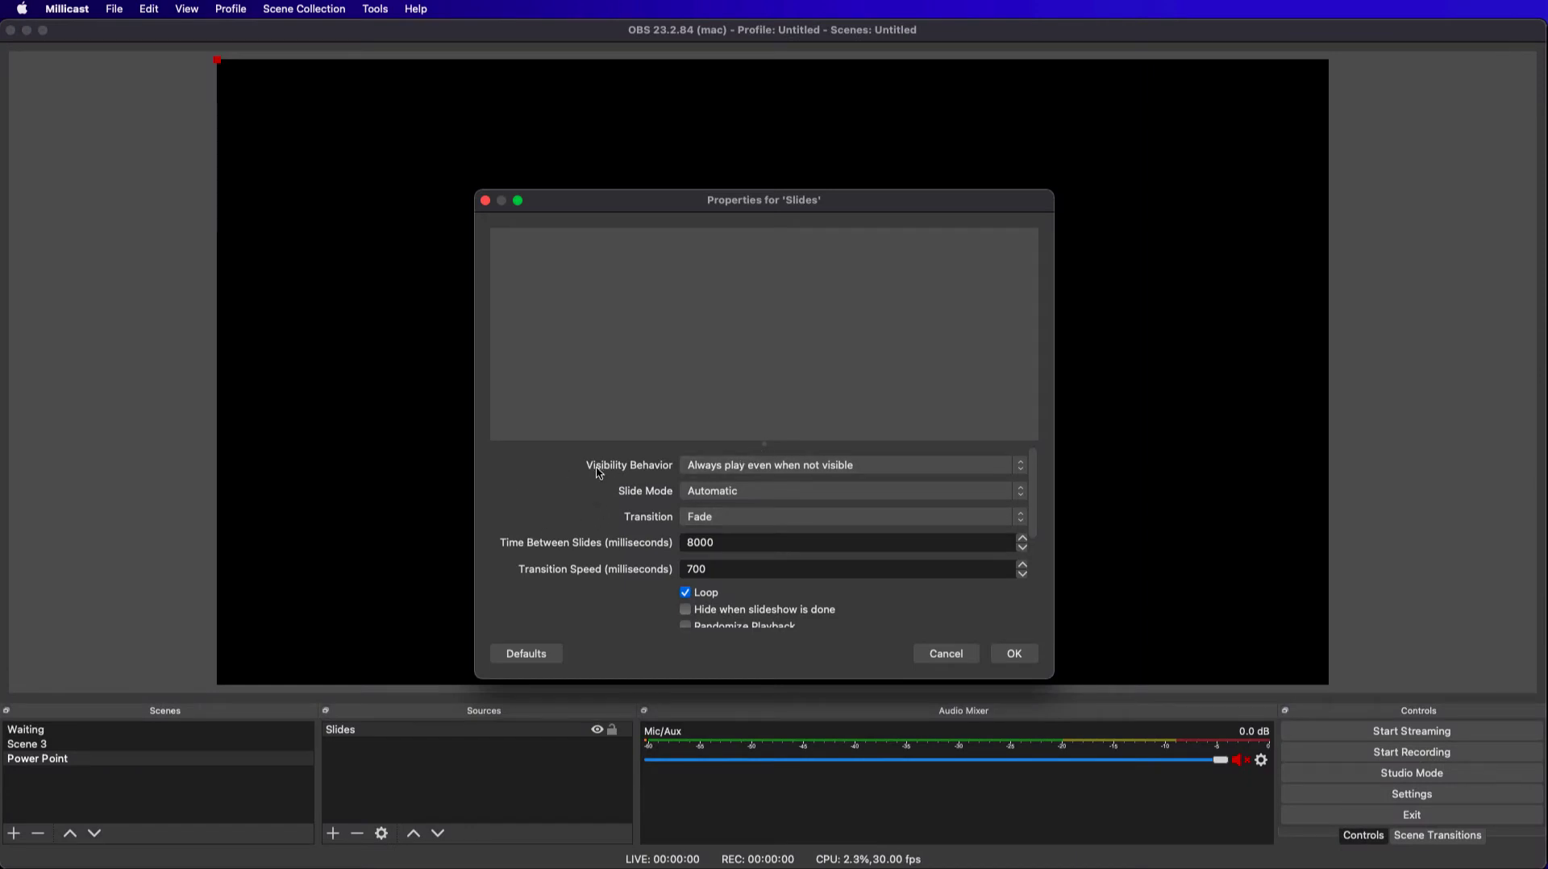
Set the Slides source's visibility behavior to stop when not visible and restart when visible, and review its remaining slideshow options.
left_click(1021, 467)
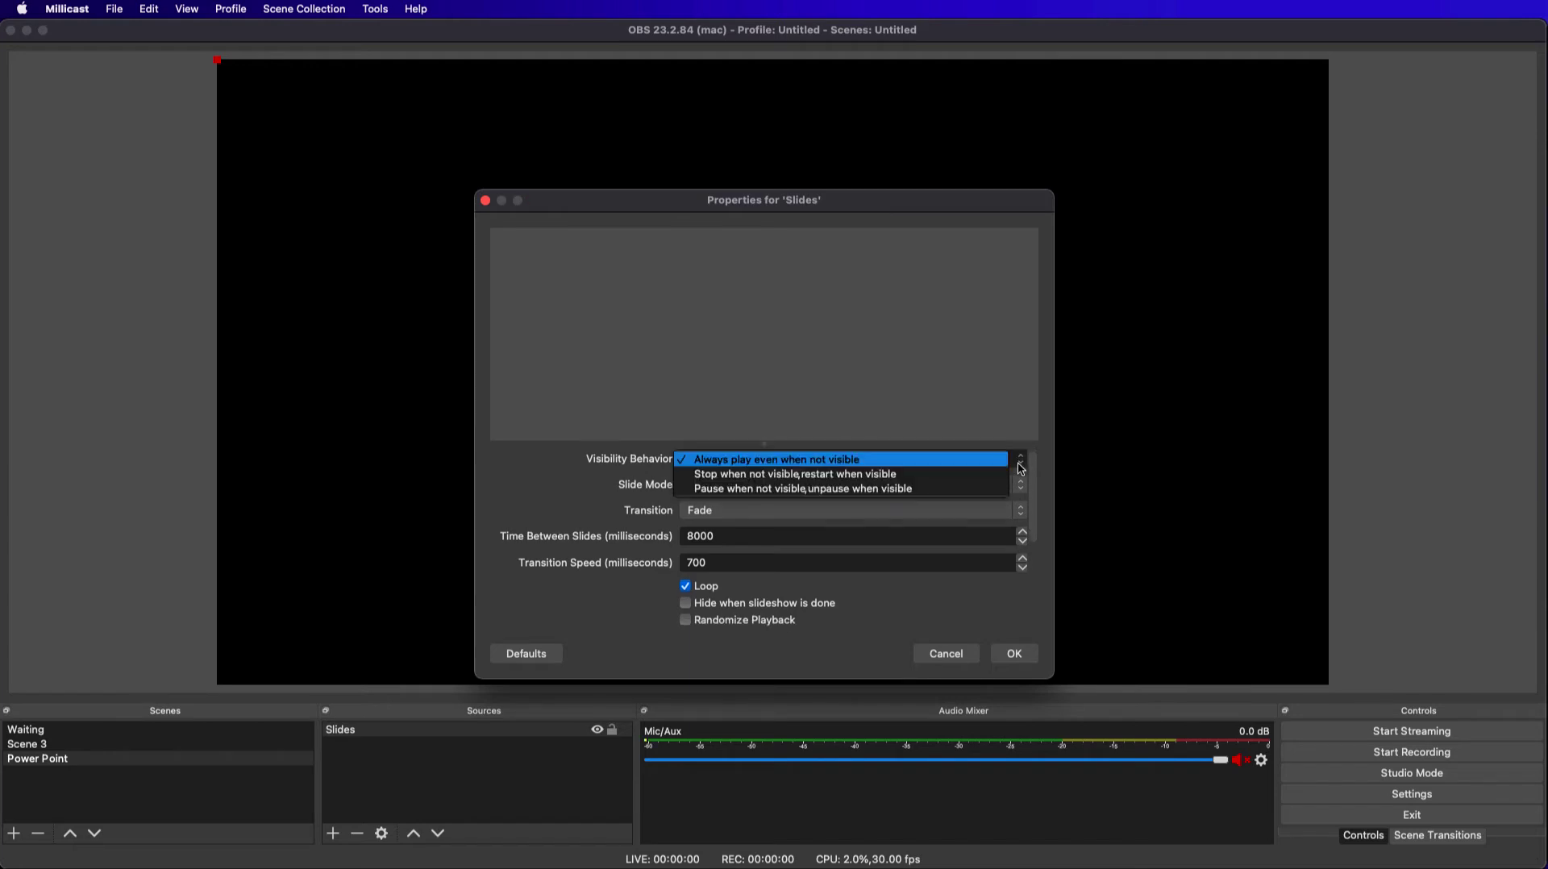
left_click(742, 479)
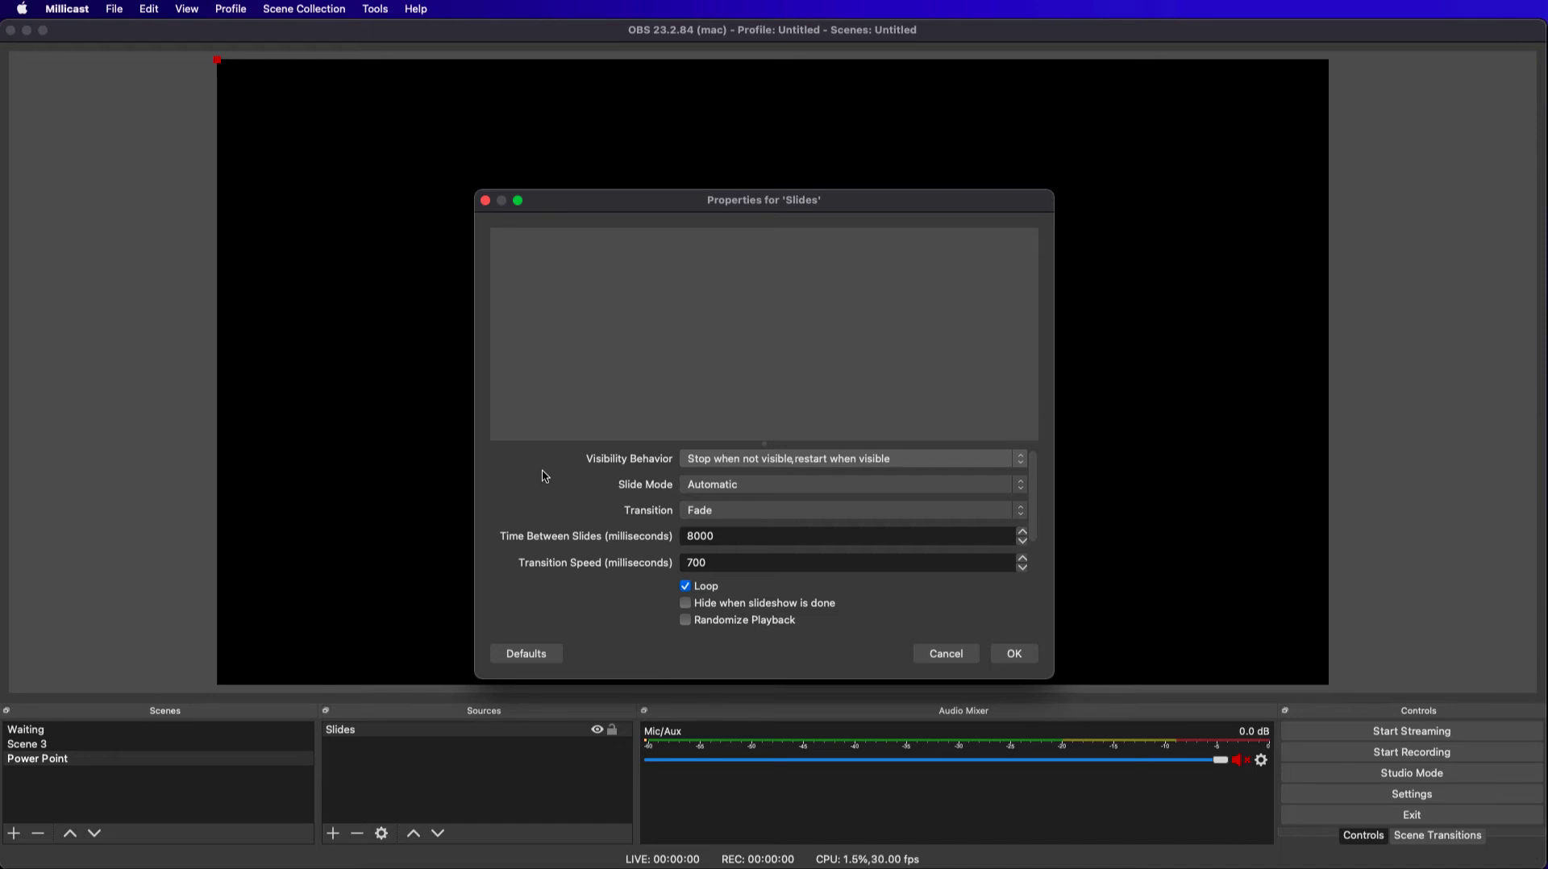
scroll(579, 469, "up", 1)
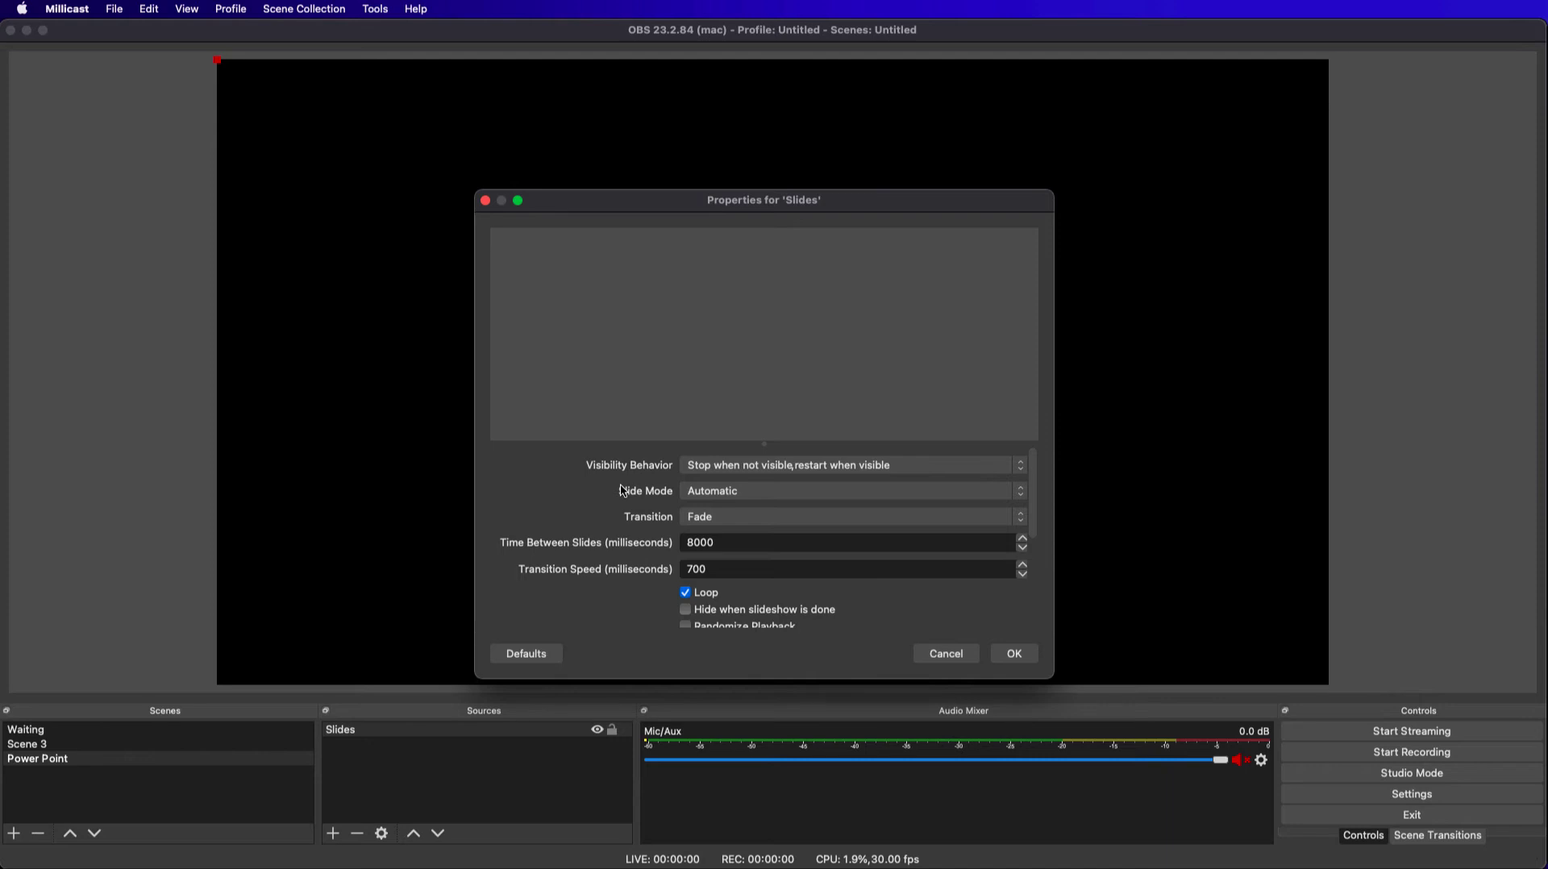
scroll(651, 527, "down", 3)
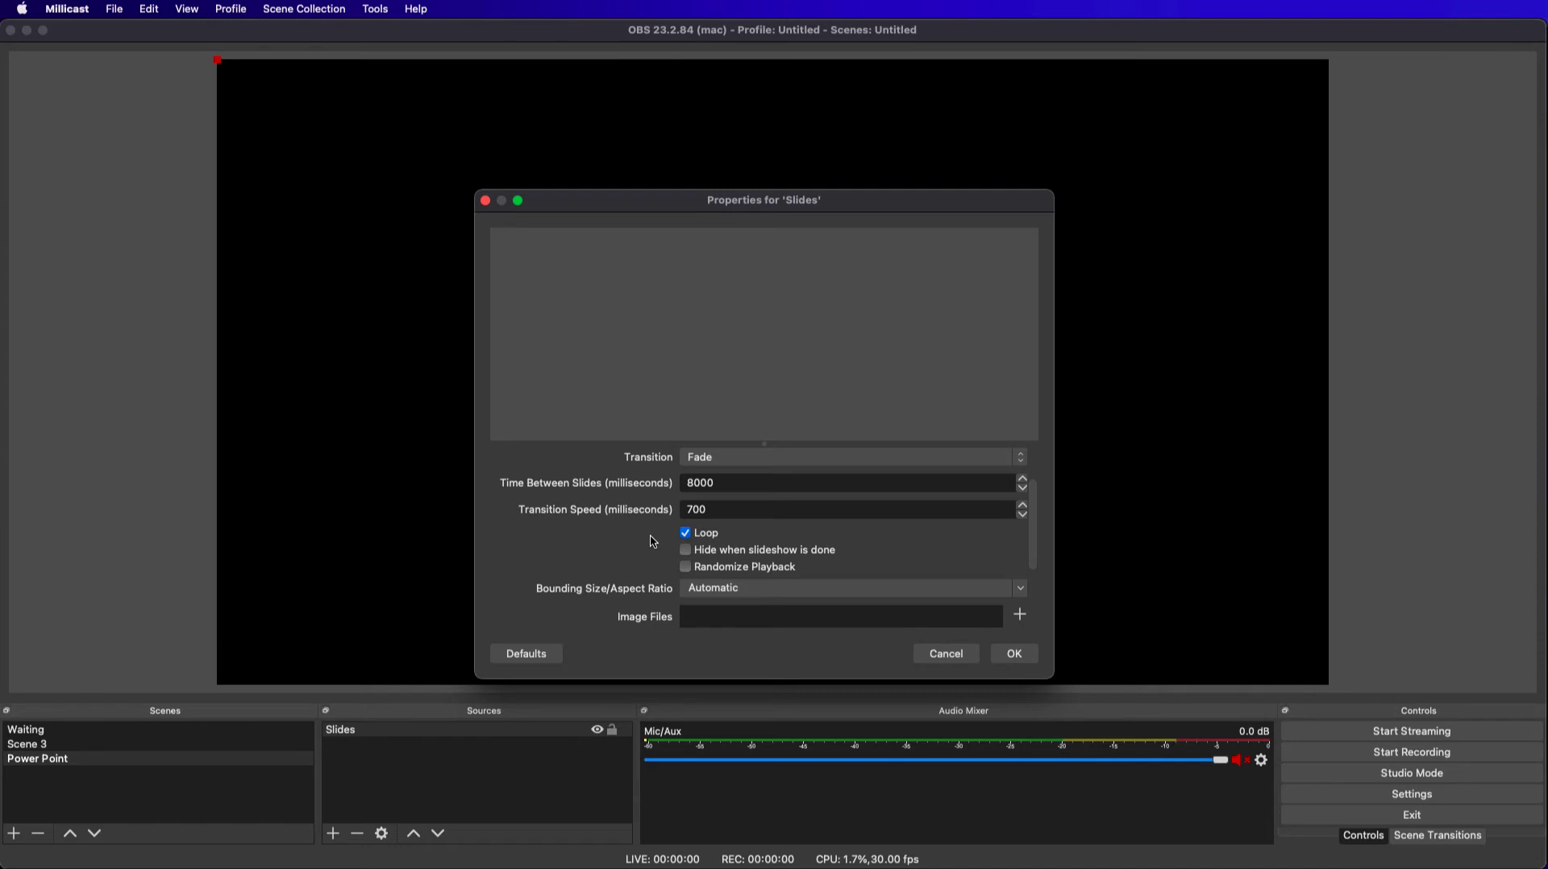
scroll(655, 539, "down", 1)
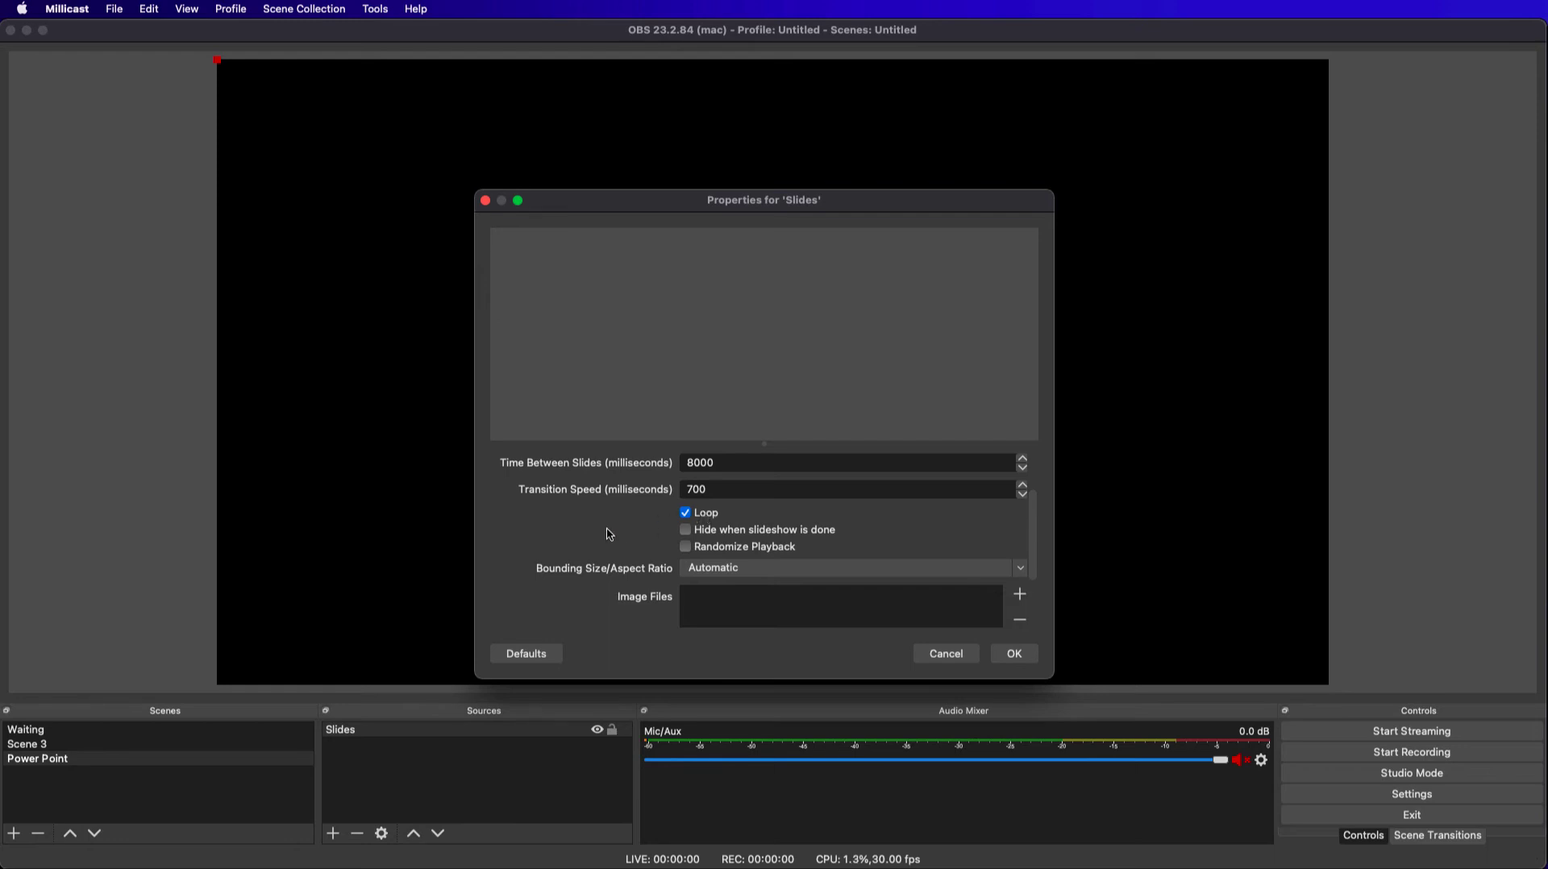
Add the Video Production Webinar 2 directory from Downloads as the Slides source's image files and accept the source properties.
scroll(610, 534, "down", 3)
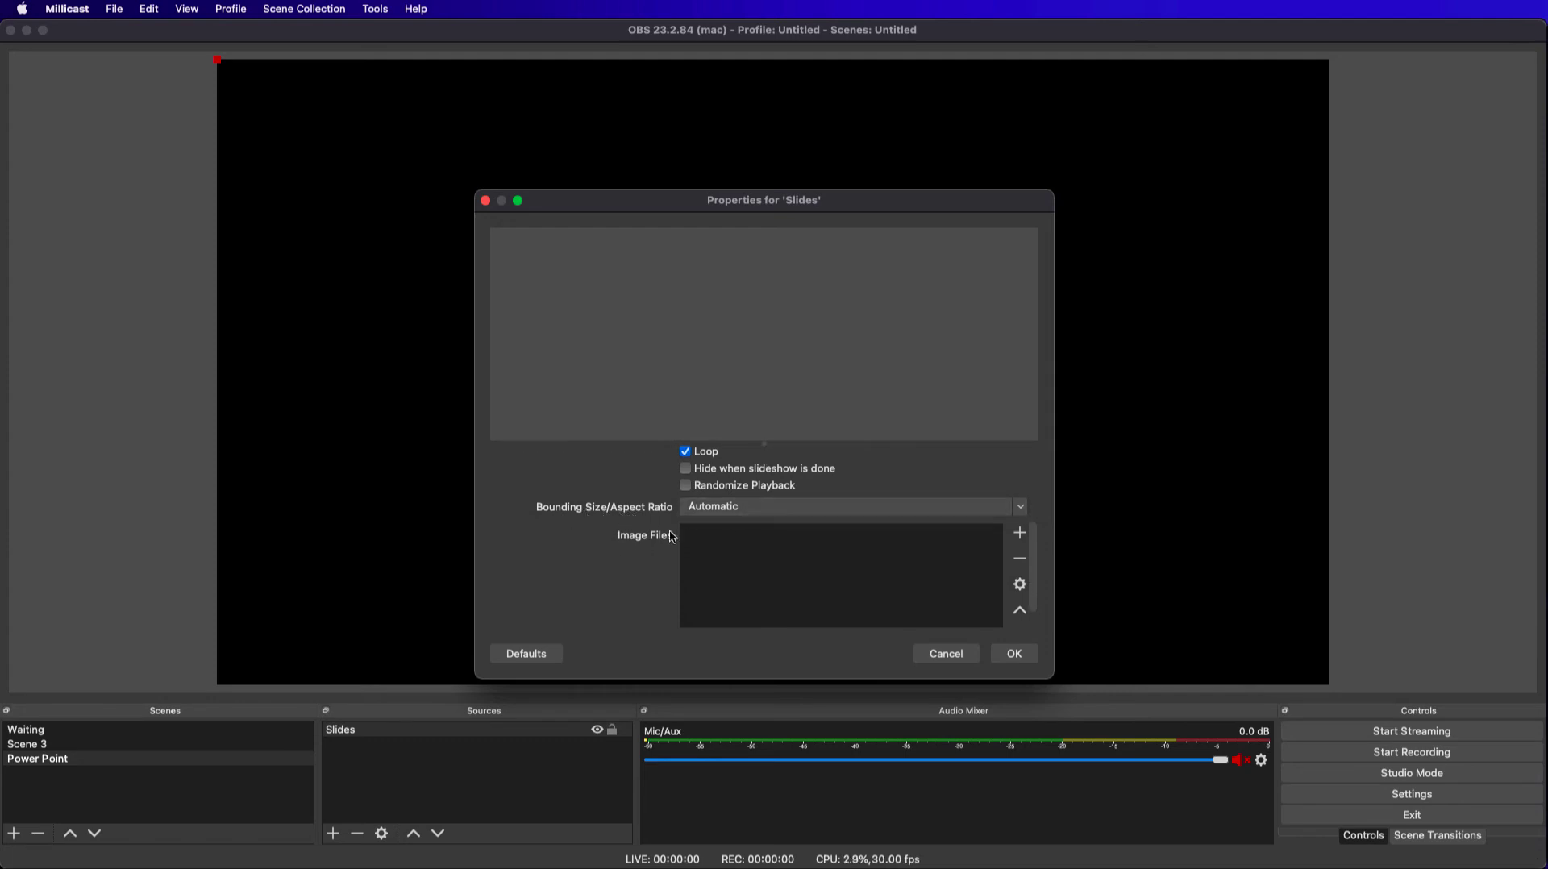
scroll(613, 540, "down", 1)
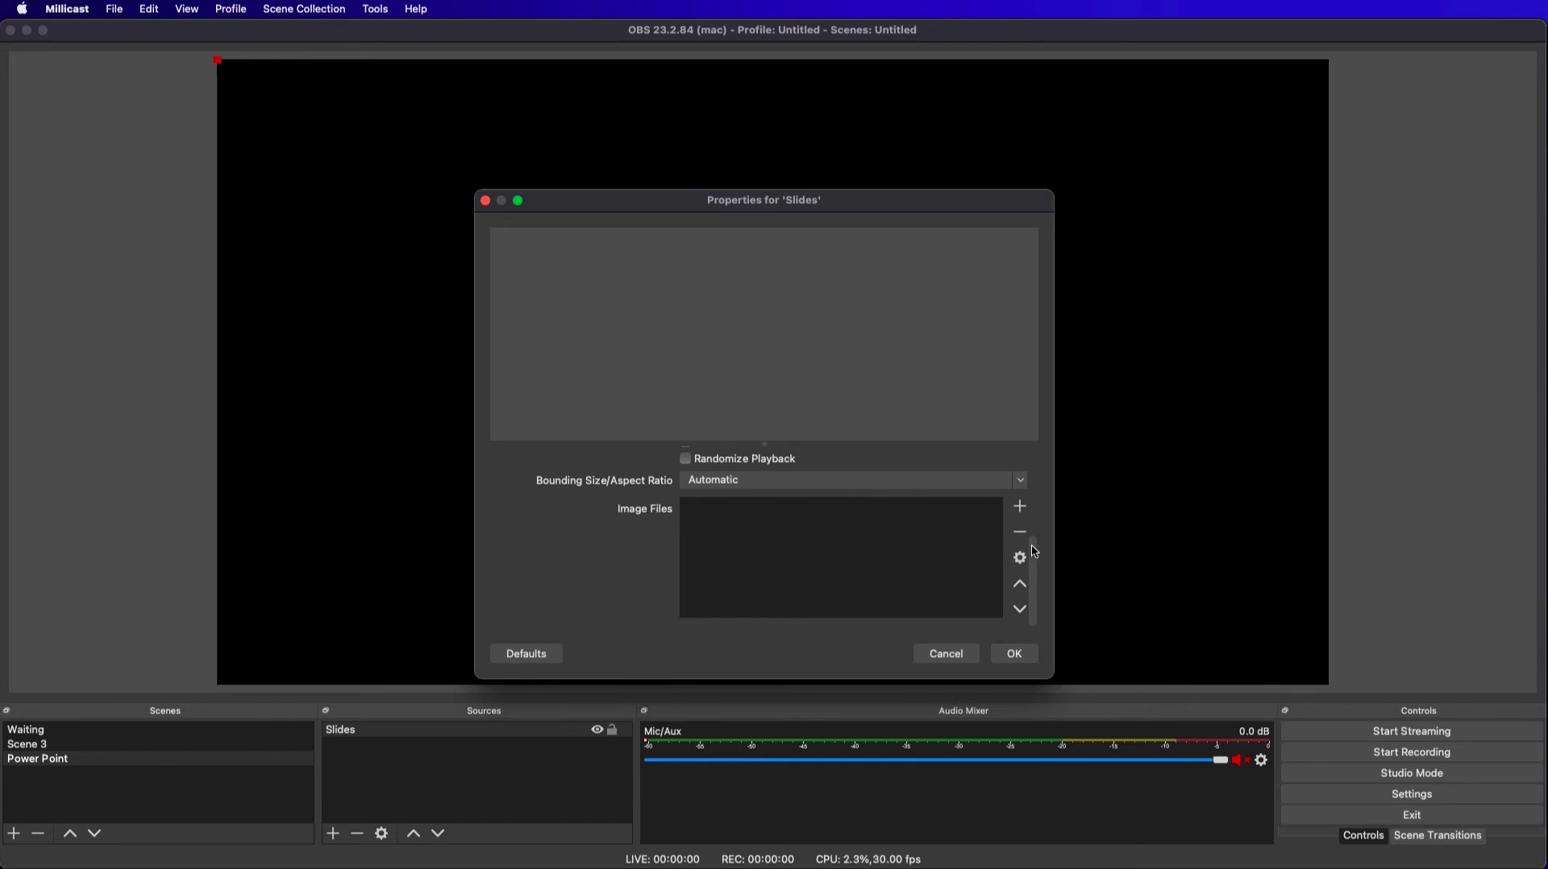
mouse_move(1034, 596)
left_mouse_down()
mouse_move(1035, 510)
mouse_move(1036, 590)
left_mouse_up()
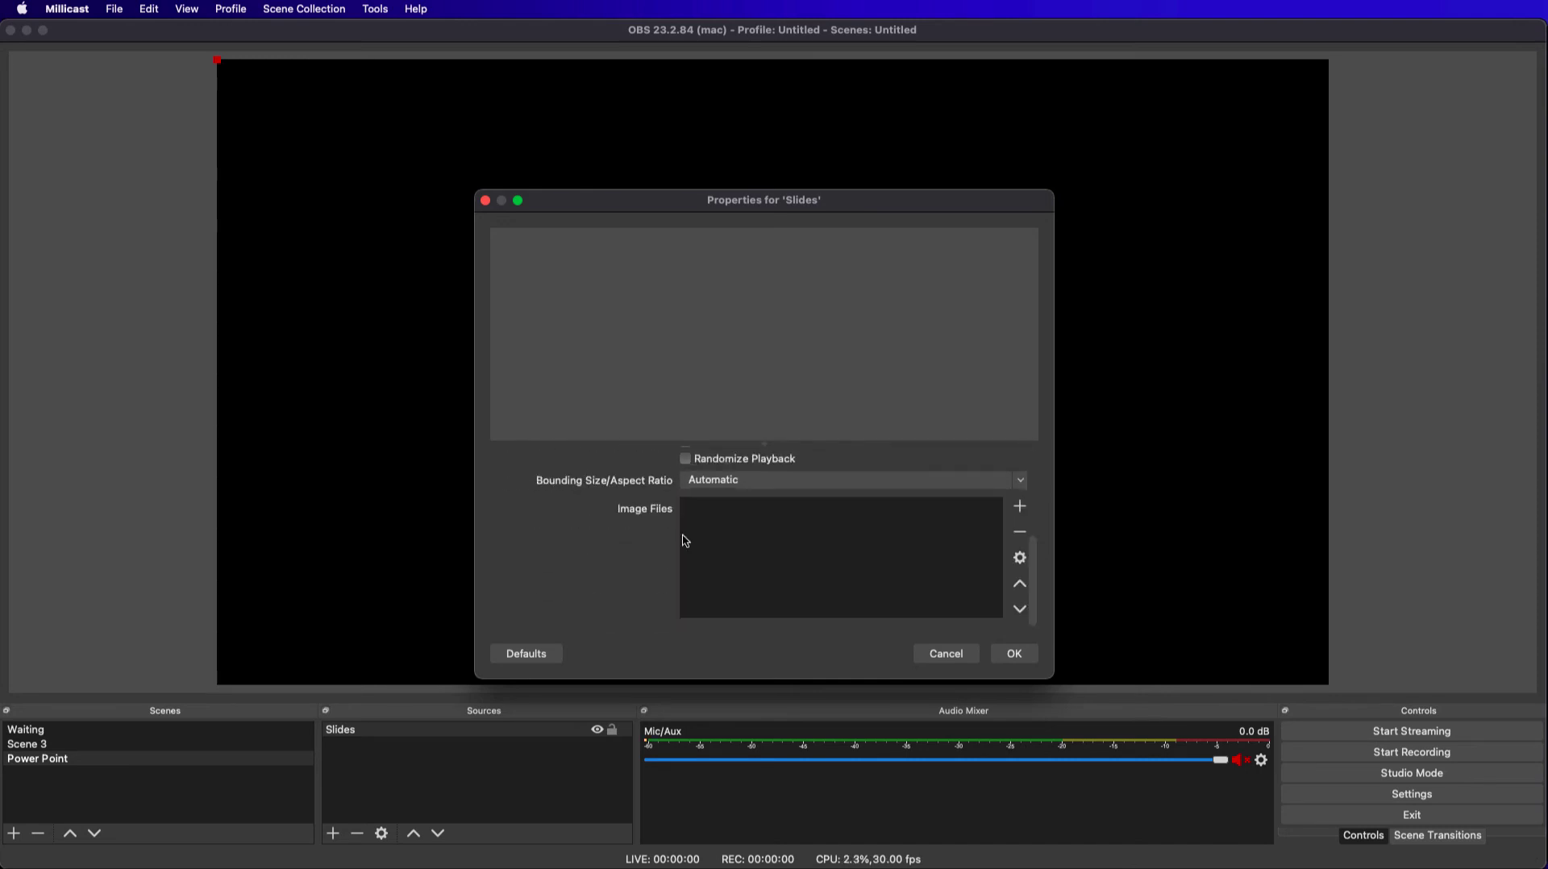
left_click(1022, 508)
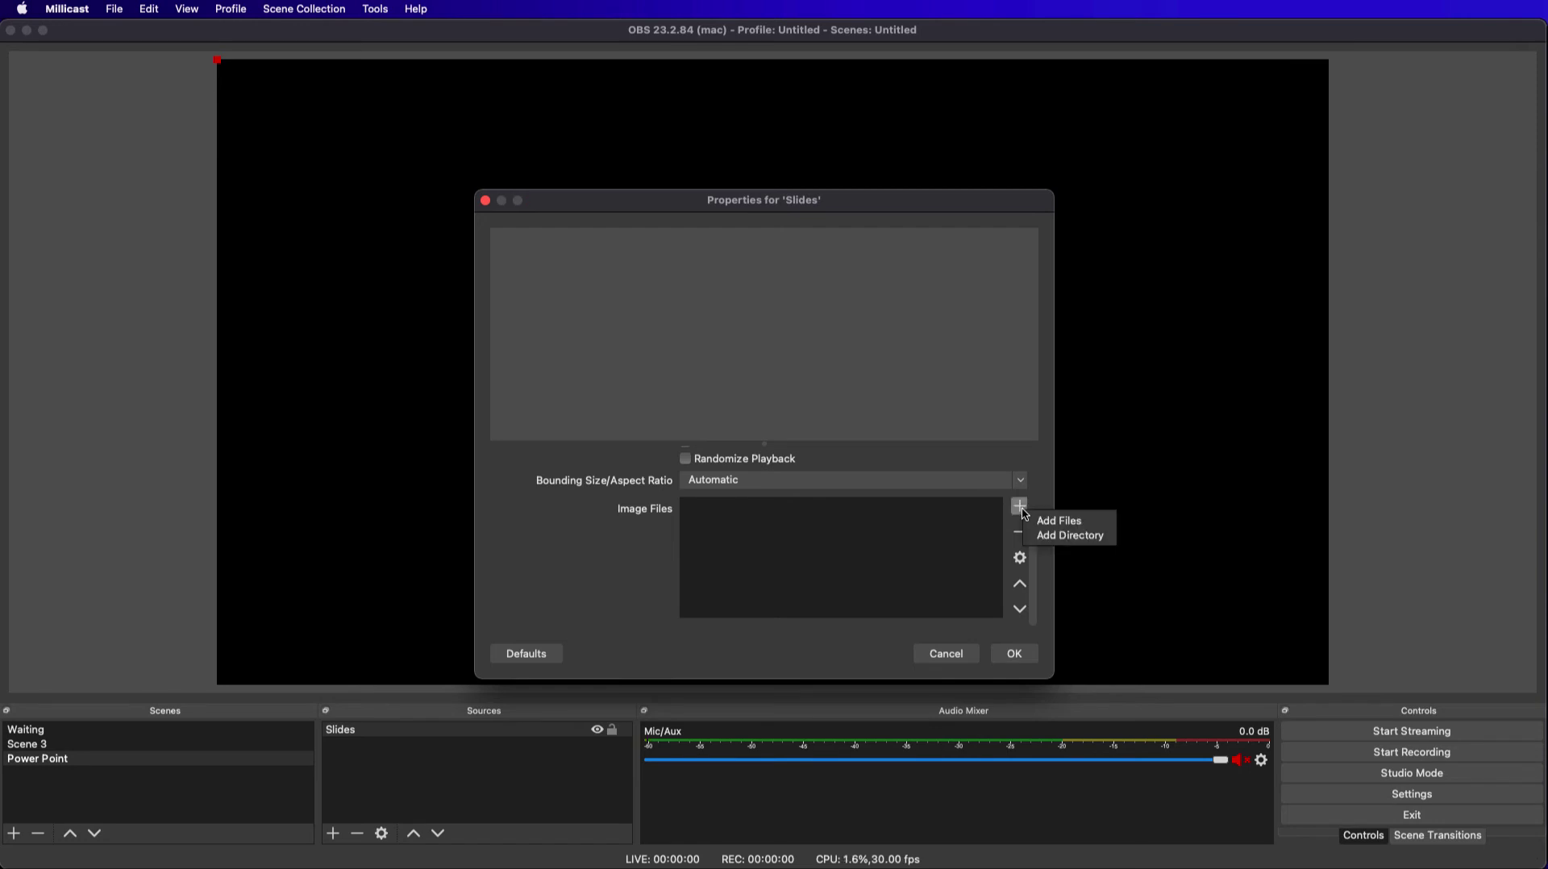
left_click(1059, 536)
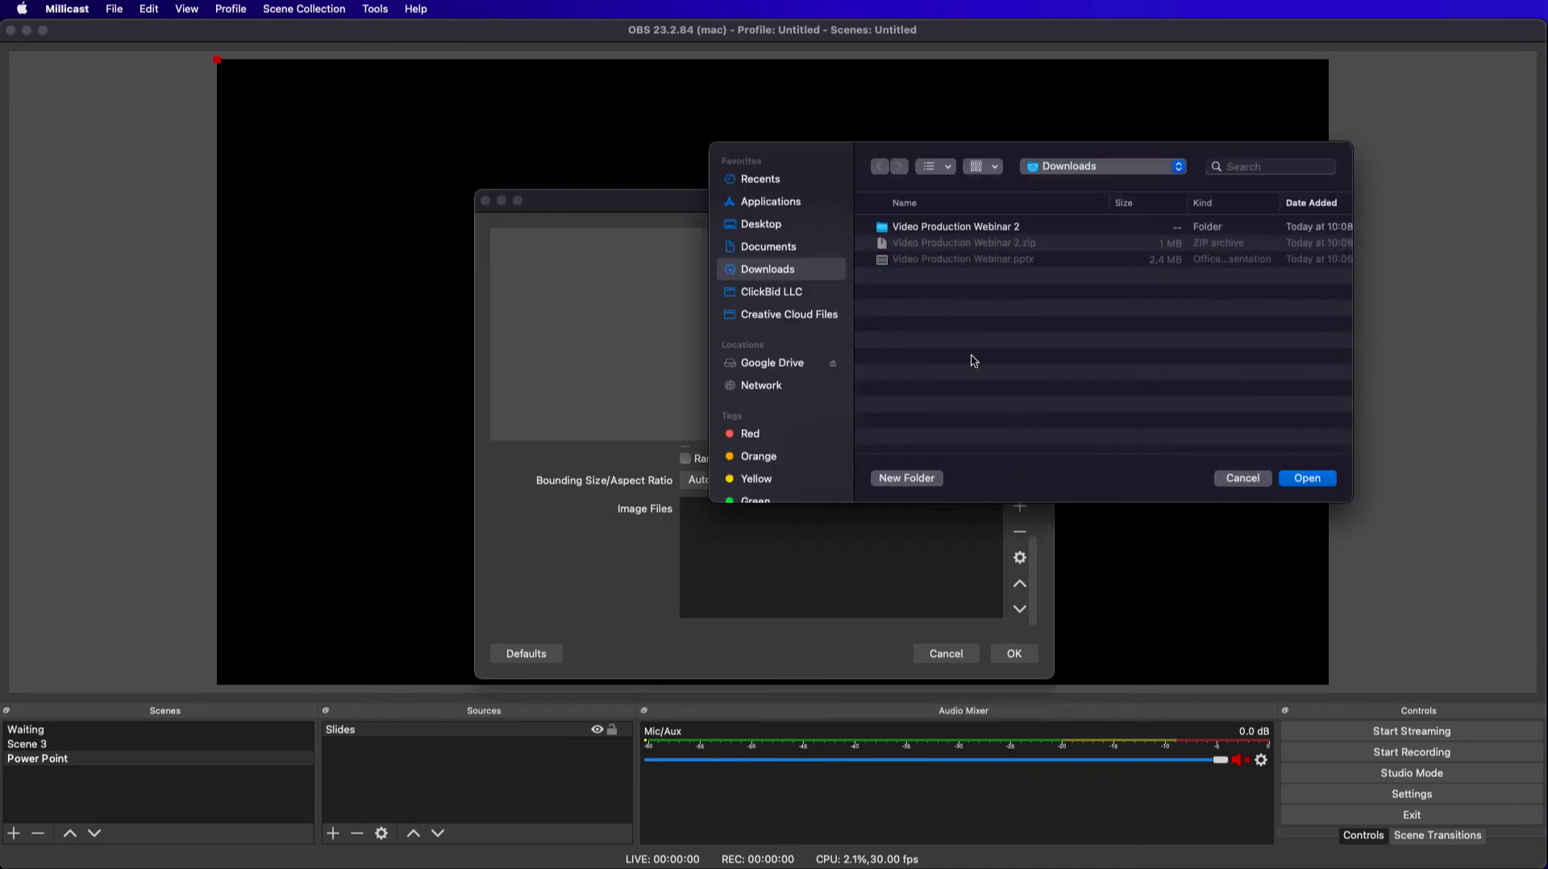
left_click(890, 230)
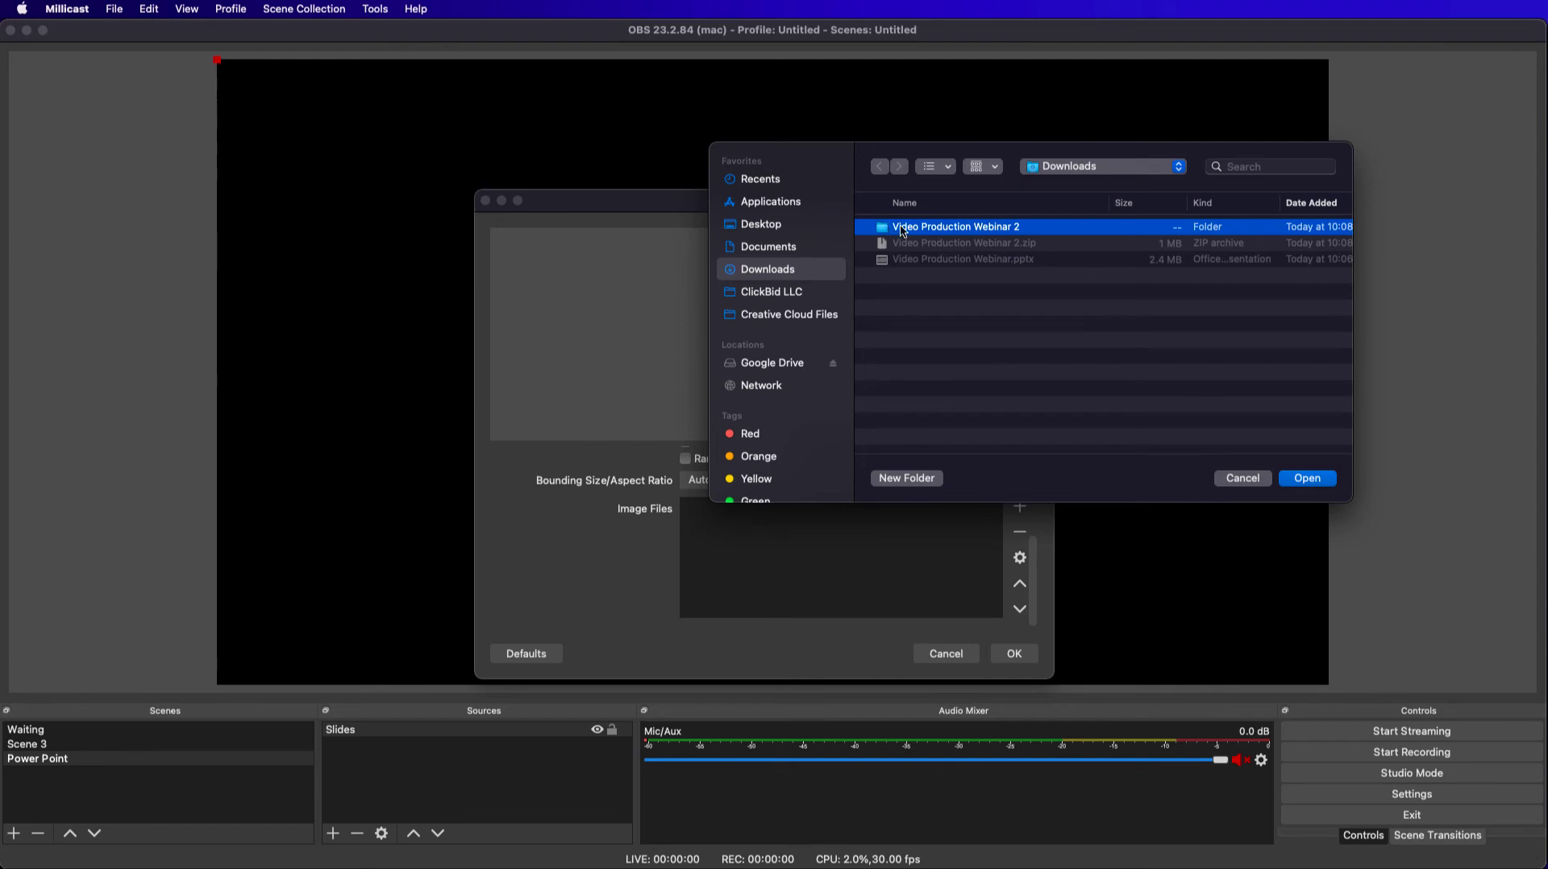
left_click(1318, 480)
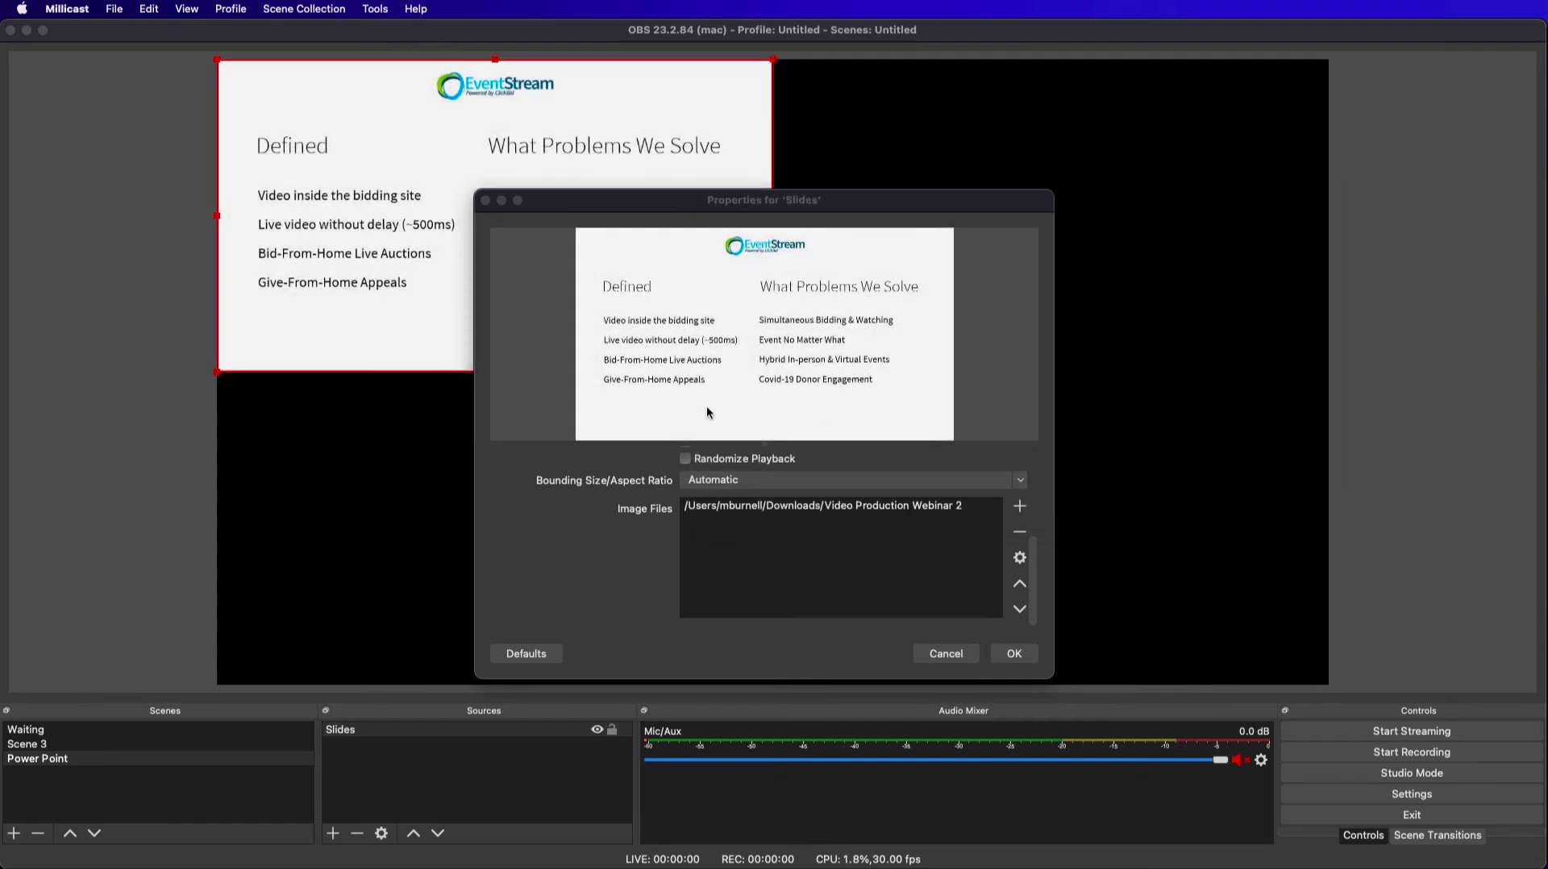
scroll(818, 534, "up", 1)
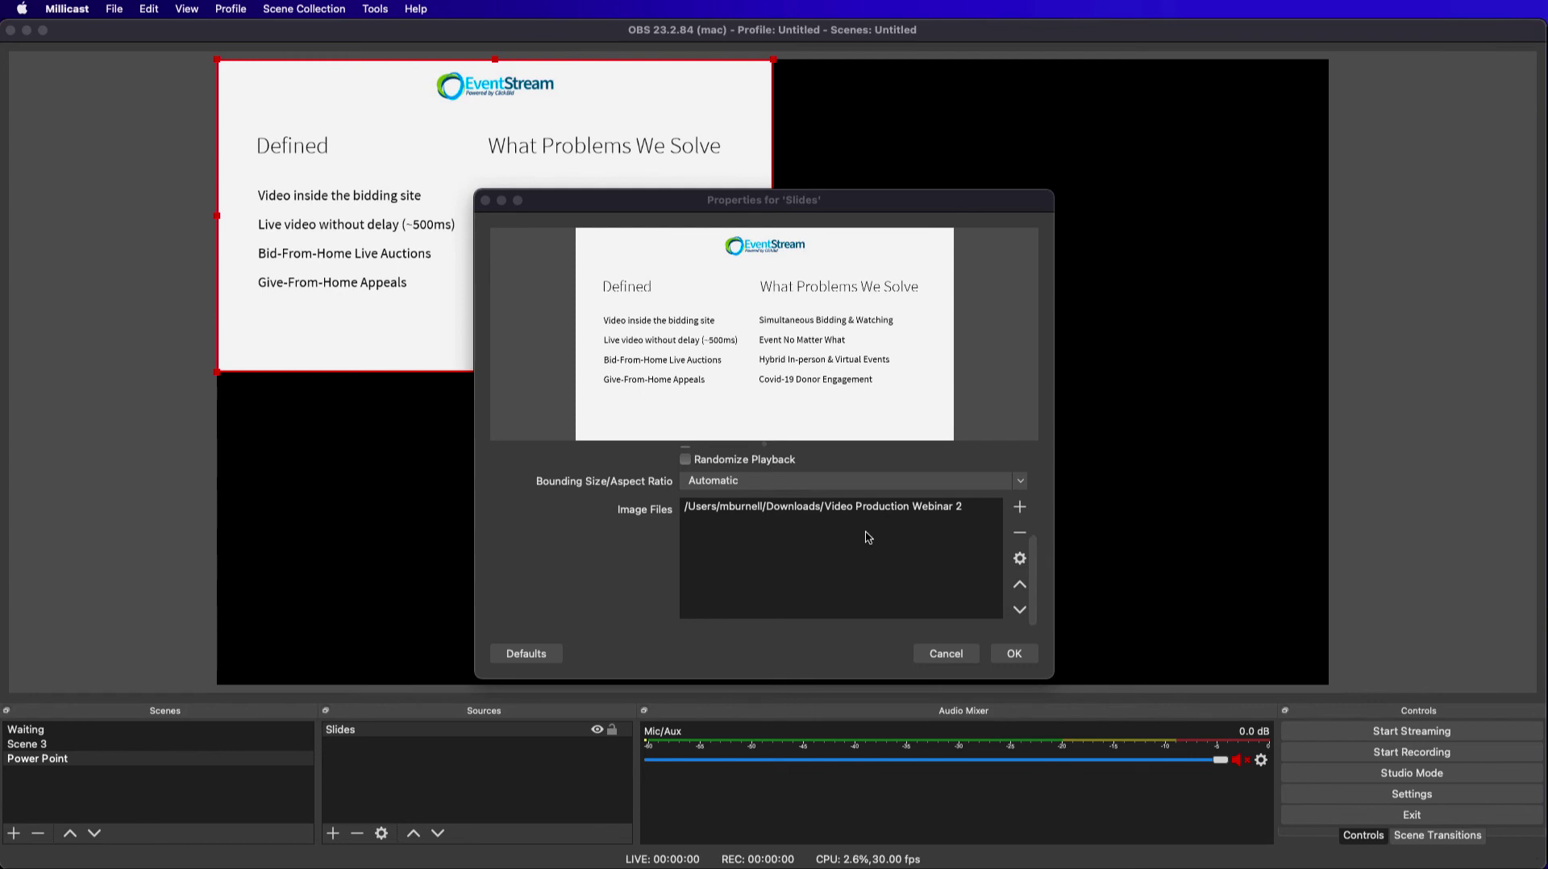
left_click(1012, 654)
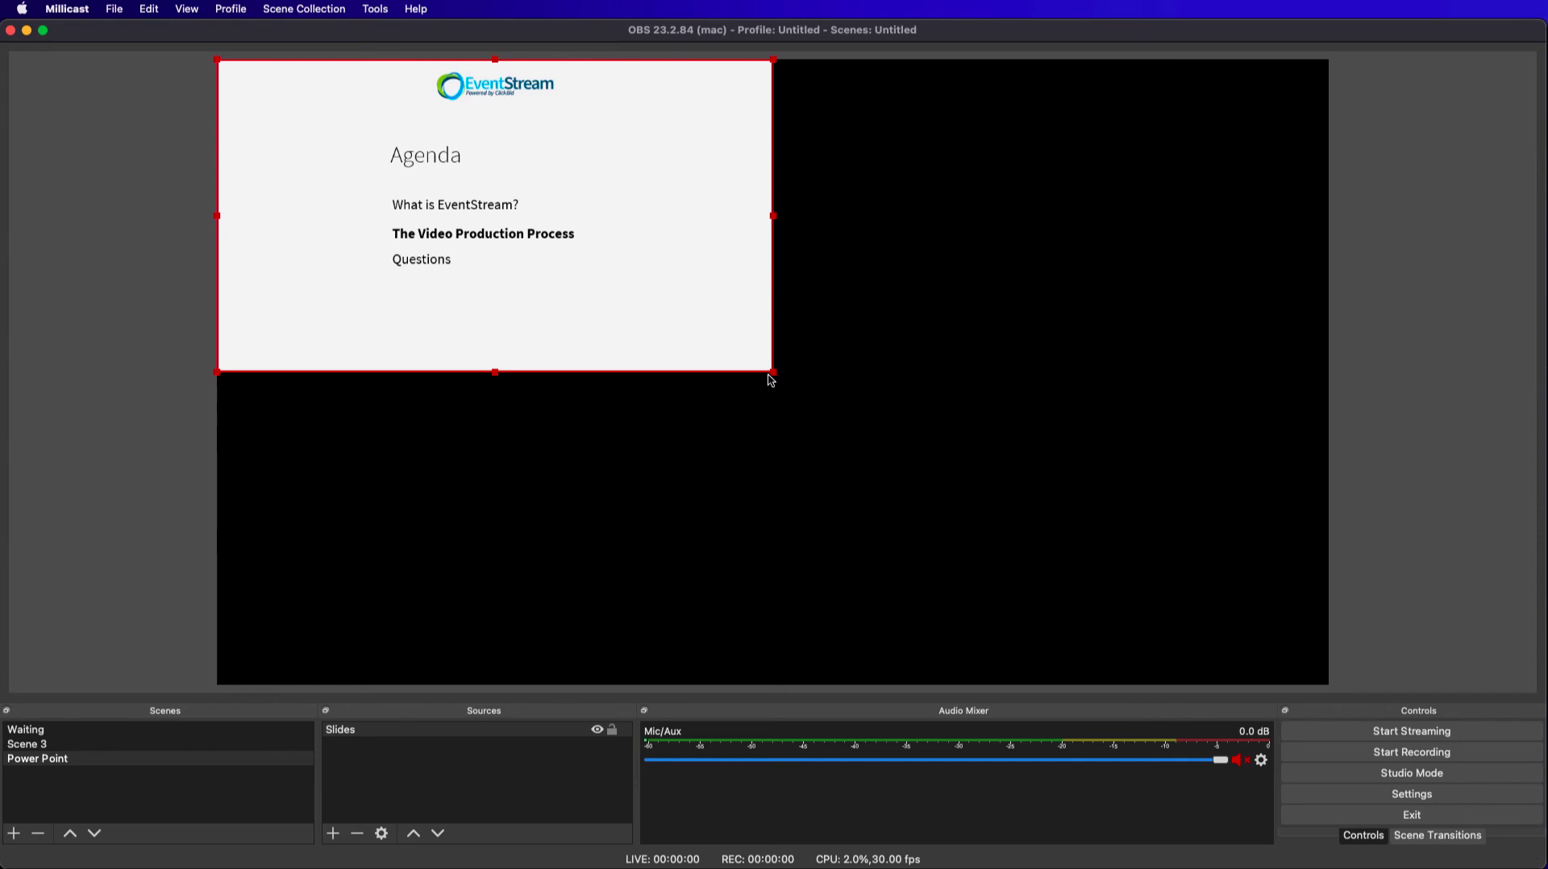
Enlarge the Slides source to fill the whole canvas, and test the slide show by switching to the Waiting scene and back to Power Point.
left_click_drag(776, 377, 1323, 665)
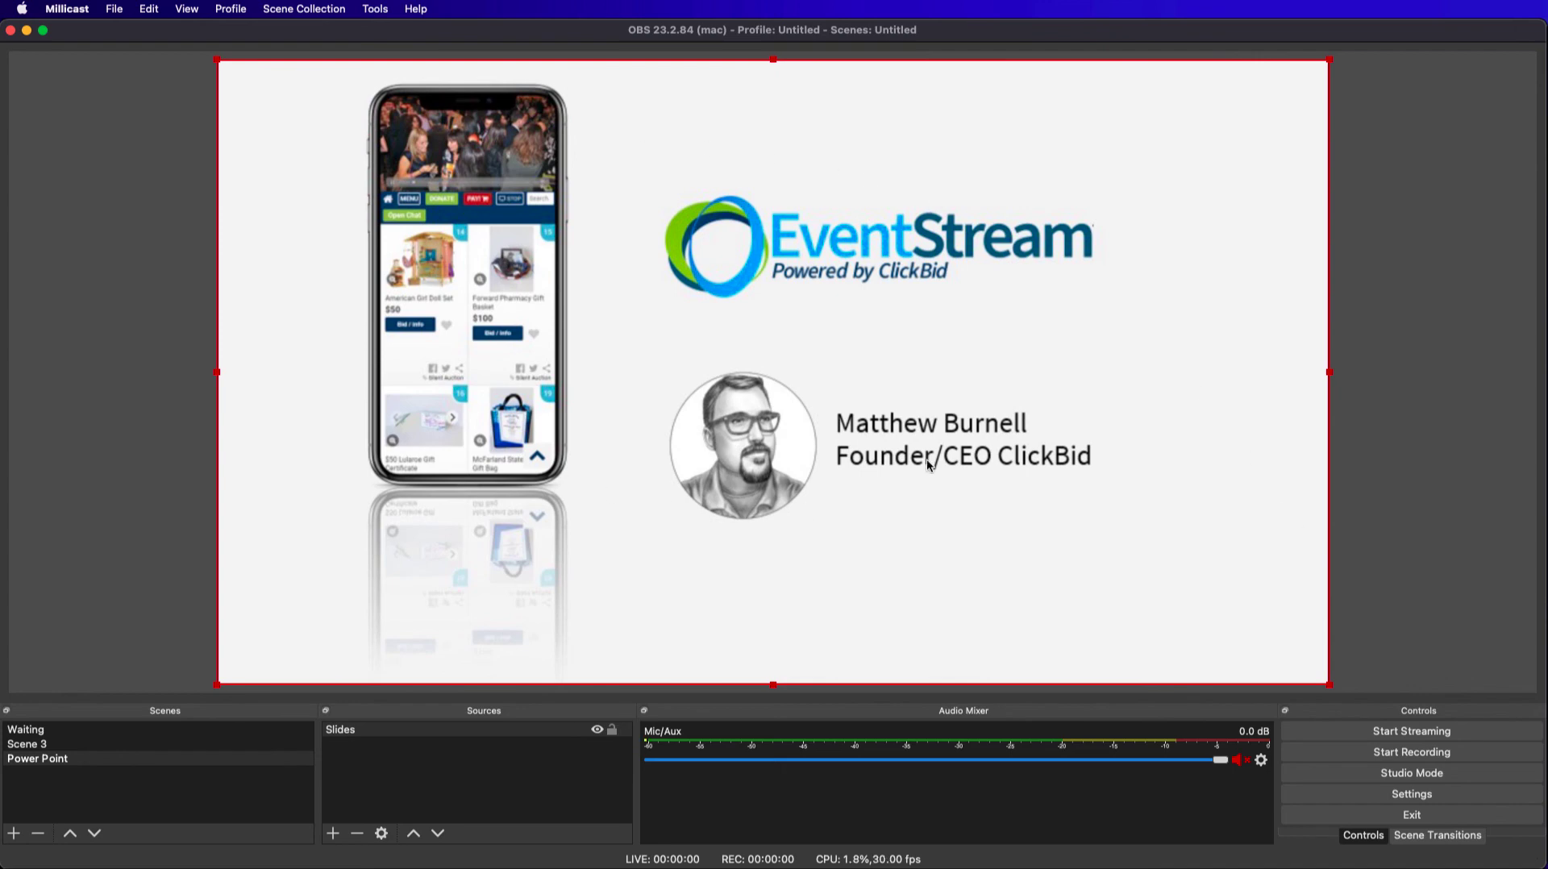
left_click(32, 730)
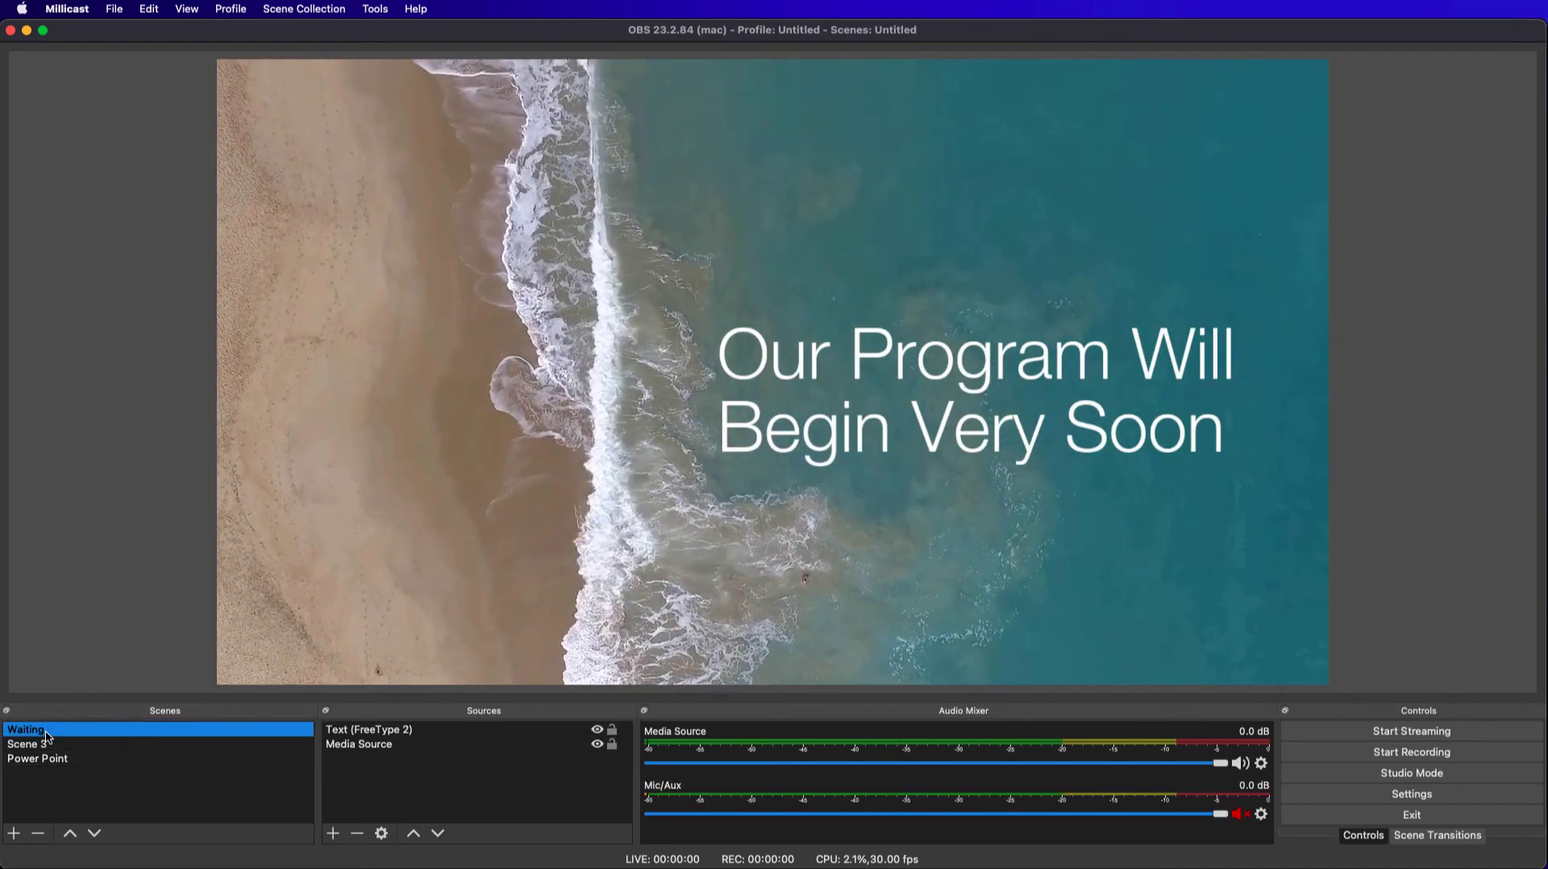
left_click(37, 759)
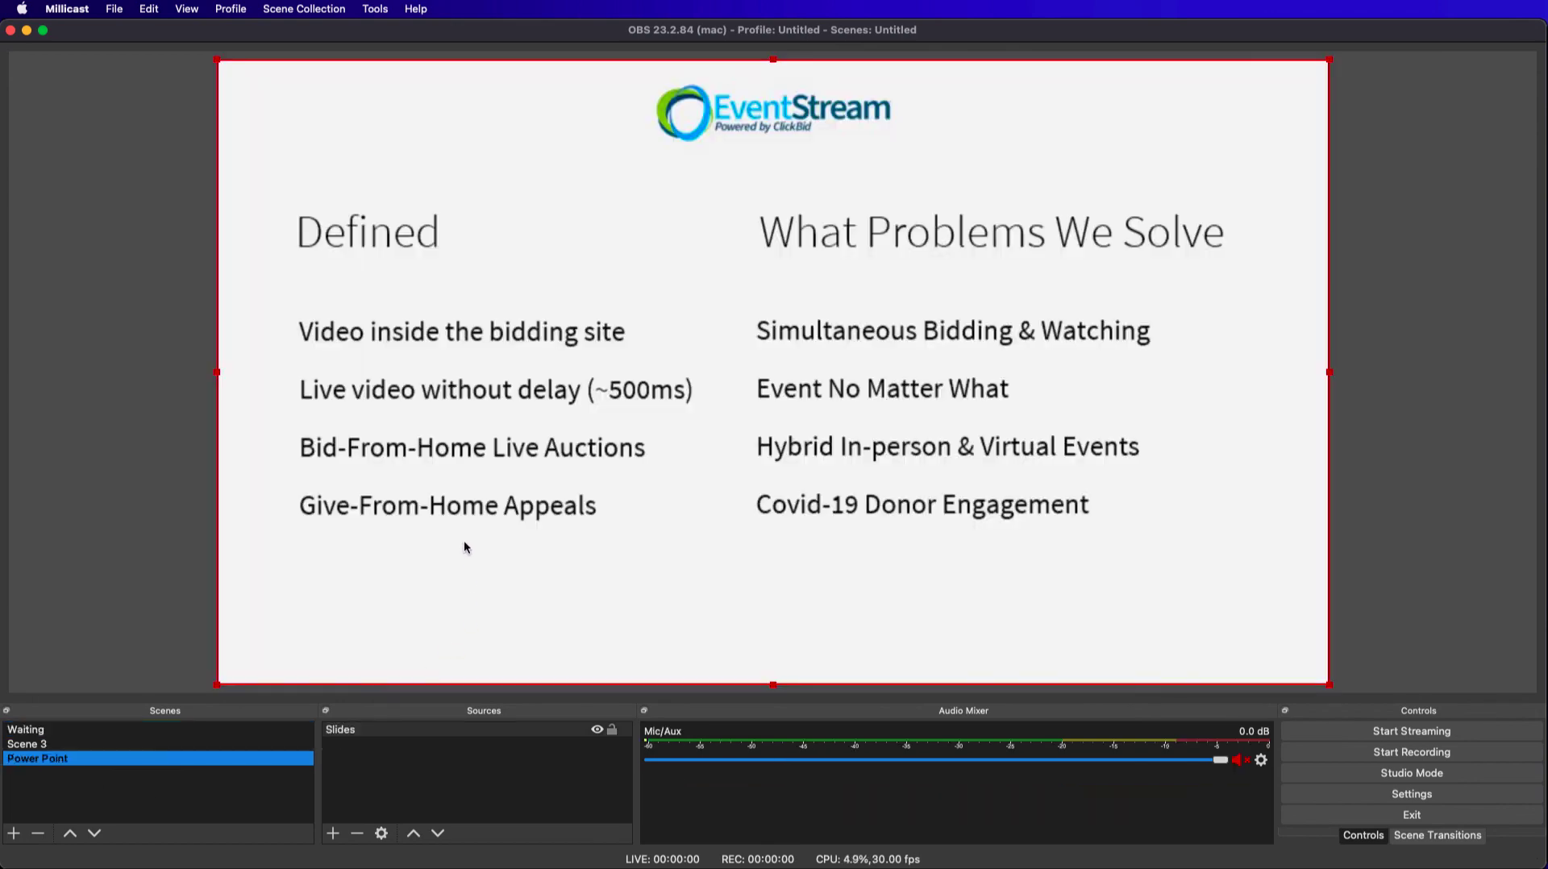